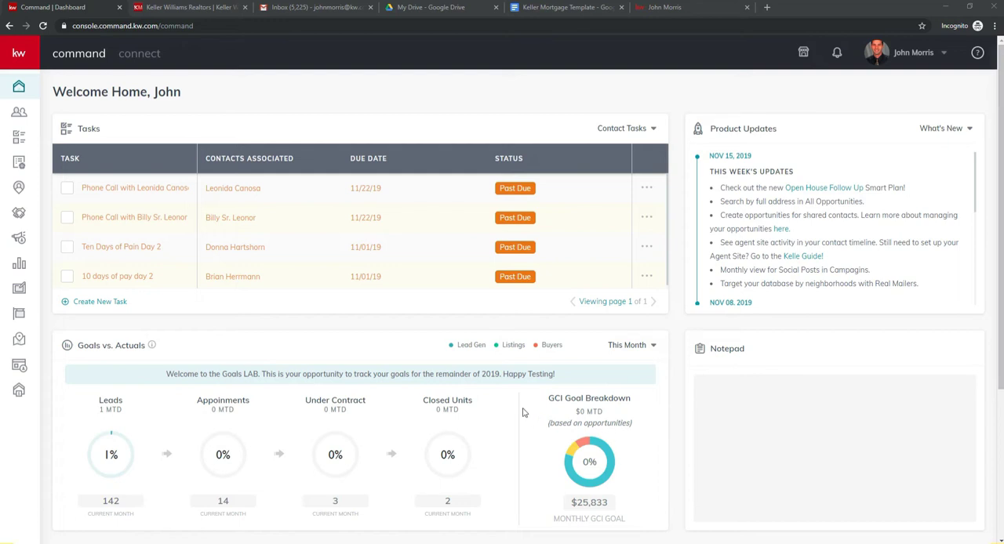
Step: Create a new site page in the Sites section, choosing On My Agent Site as its page type
{"action": "left_click", "coordinate": [17, 55]}
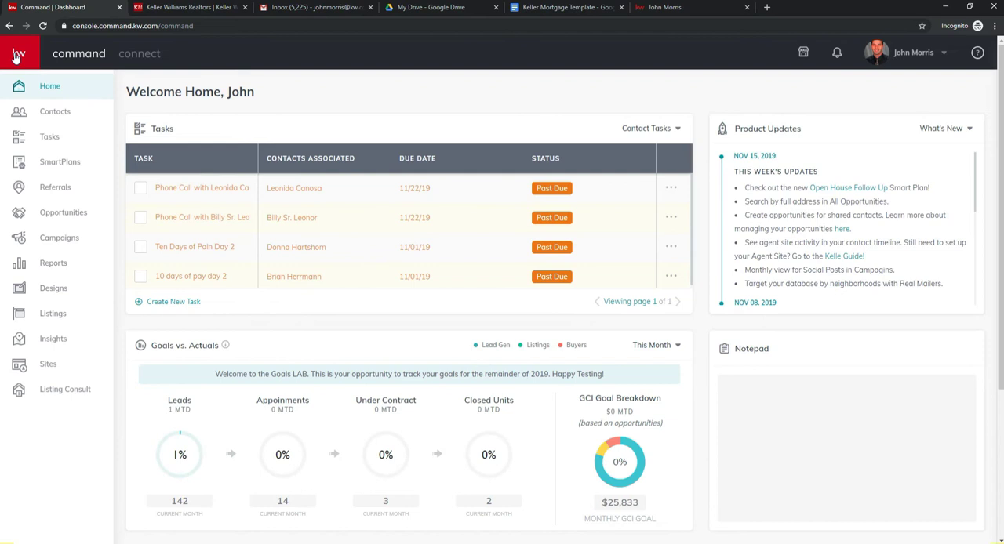
{"action": "left_click", "coordinate": [48, 370]}
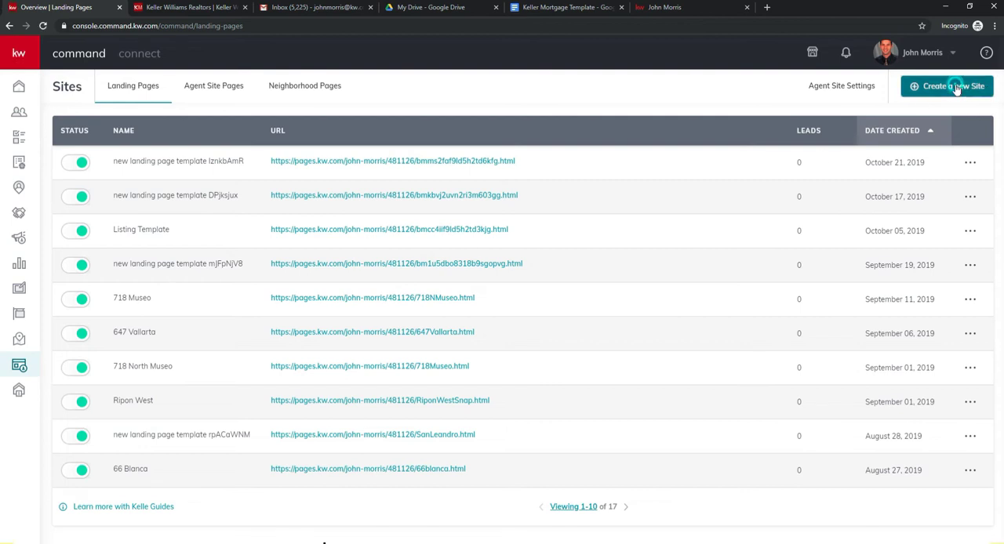
{"action": "left_click", "coordinate": [956, 86]}
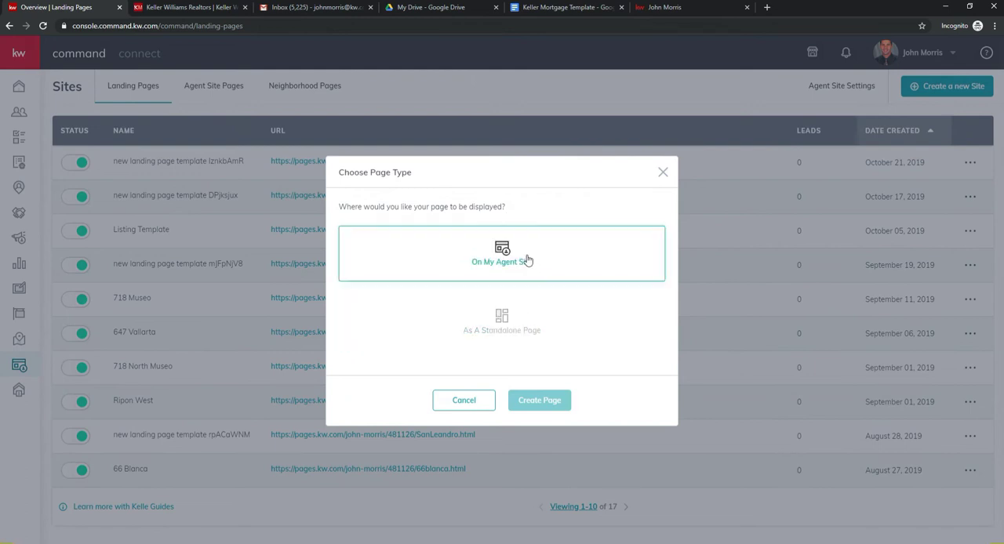
{"action": "left_click", "coordinate": [488, 250]}
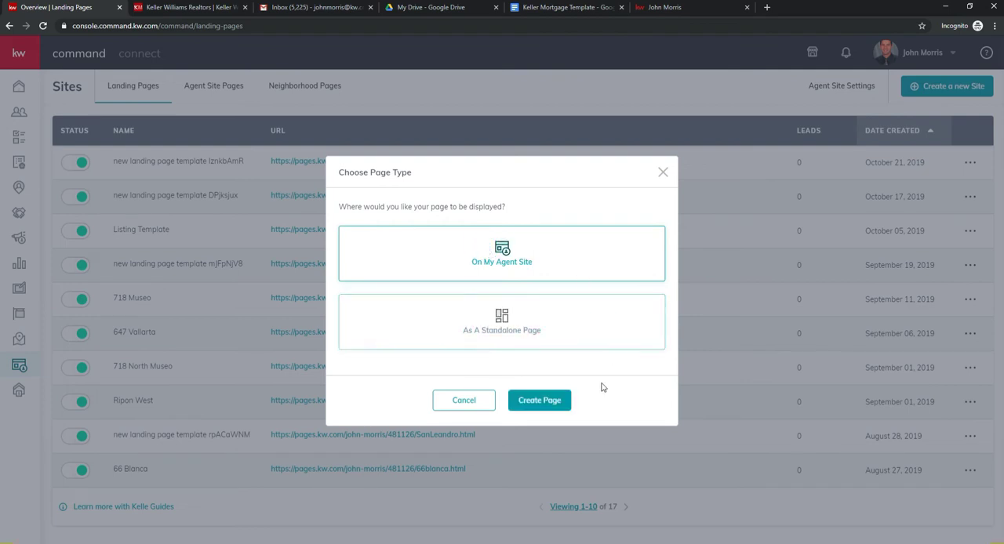
{"action": "left_click", "coordinate": [539, 401]}
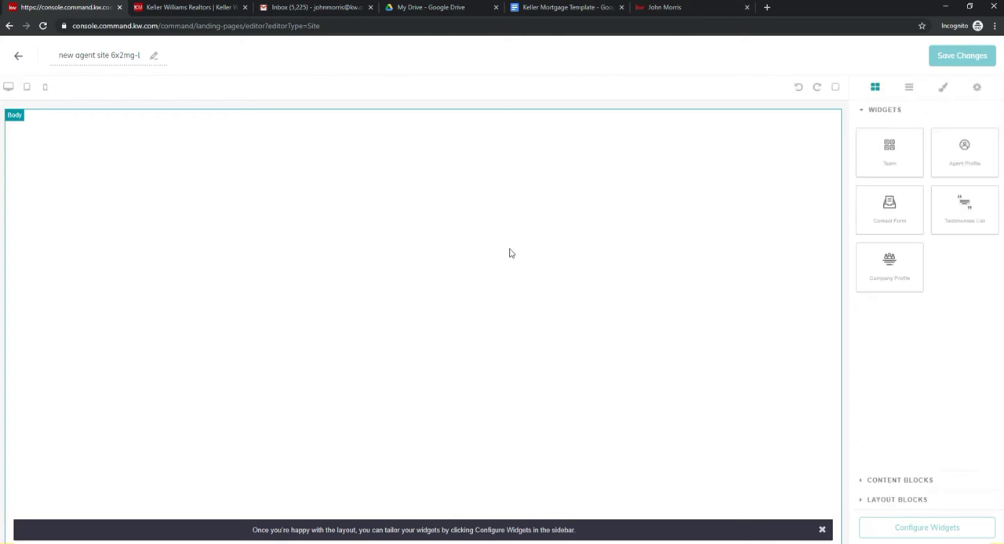
Step: Rename the new agent site page as "Demo Page"
{"action": "left_click", "coordinate": [124, 55]}
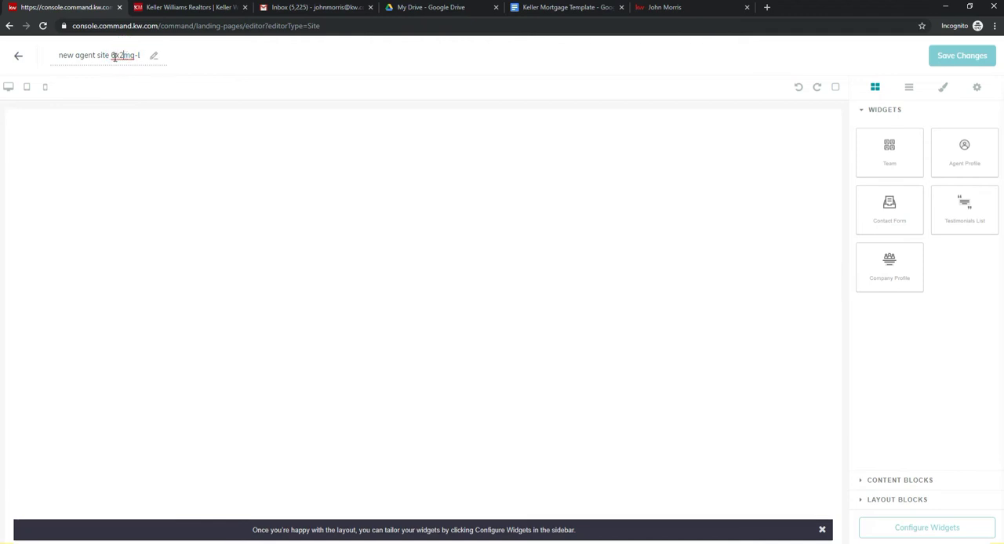
{"action": "triple_click", "coordinate": [115, 56]}
{"action": "type", "text": "Demo Page"}
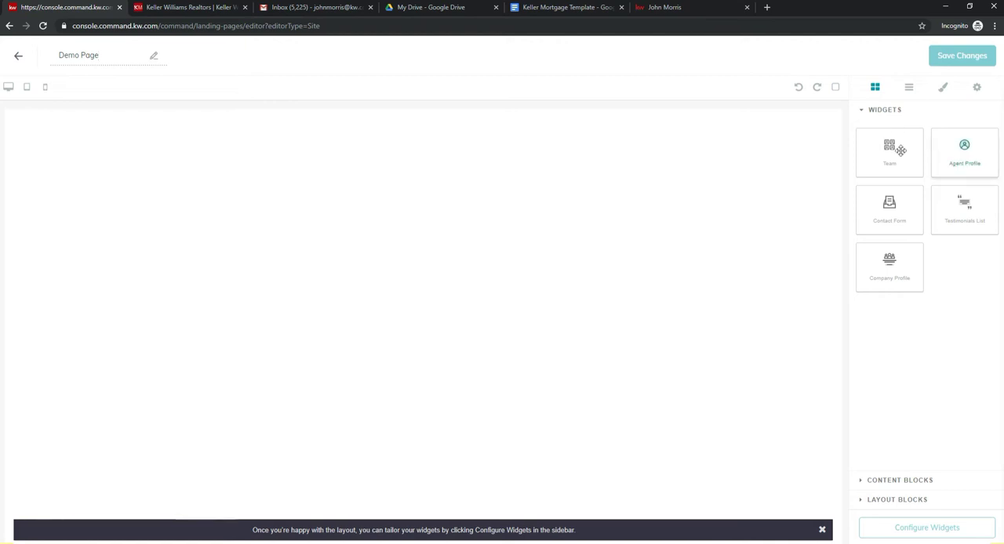
Step: Place the Company Profile widget on the empty page body and open its configuration
{"action": "left_click_drag", "start_coordinate": [861, 150], "coordinate": [973, 149]}
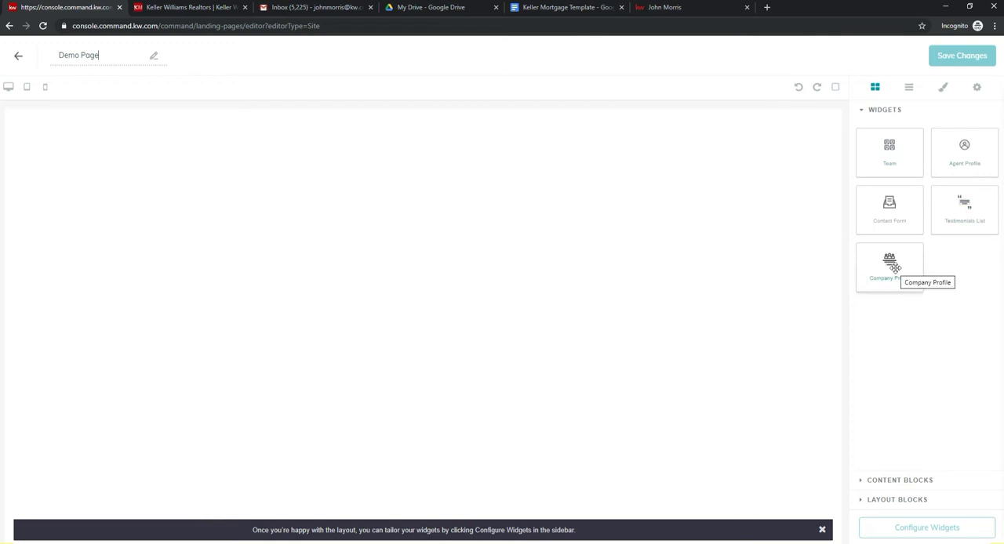
{"action": "left_click_drag", "start_coordinate": [889, 260], "coordinate": [613, 261]}
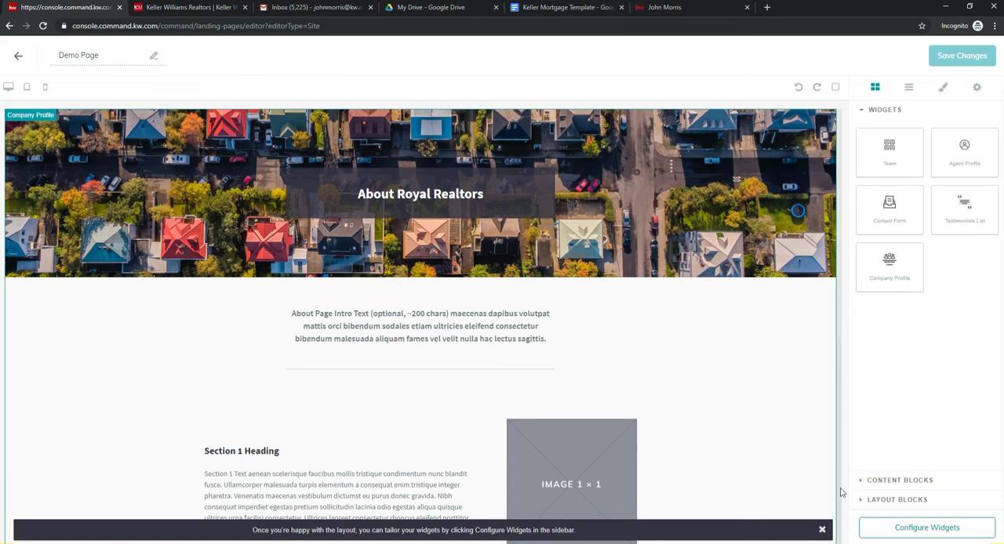
{"action": "left_click", "coordinate": [944, 532]}
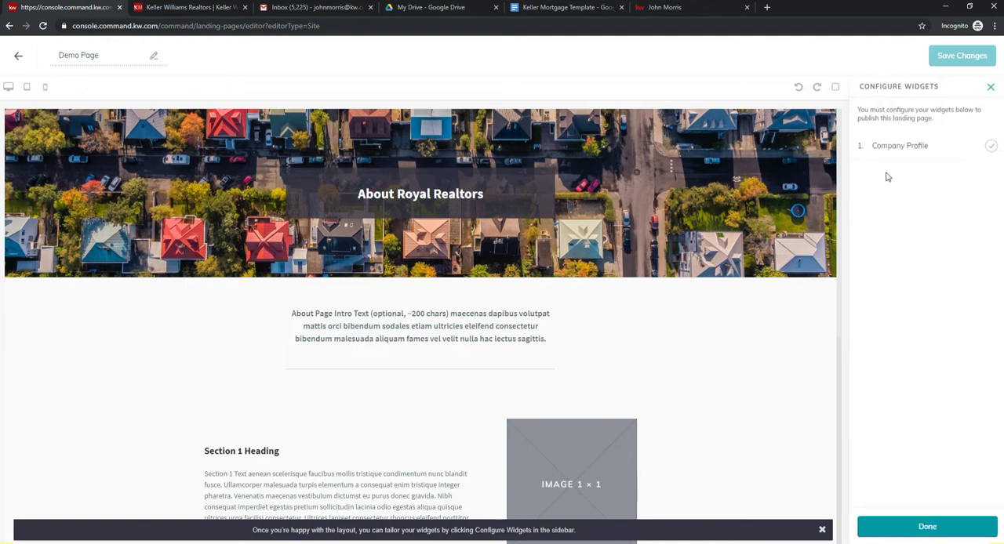
{"action": "left_click", "coordinate": [889, 149]}
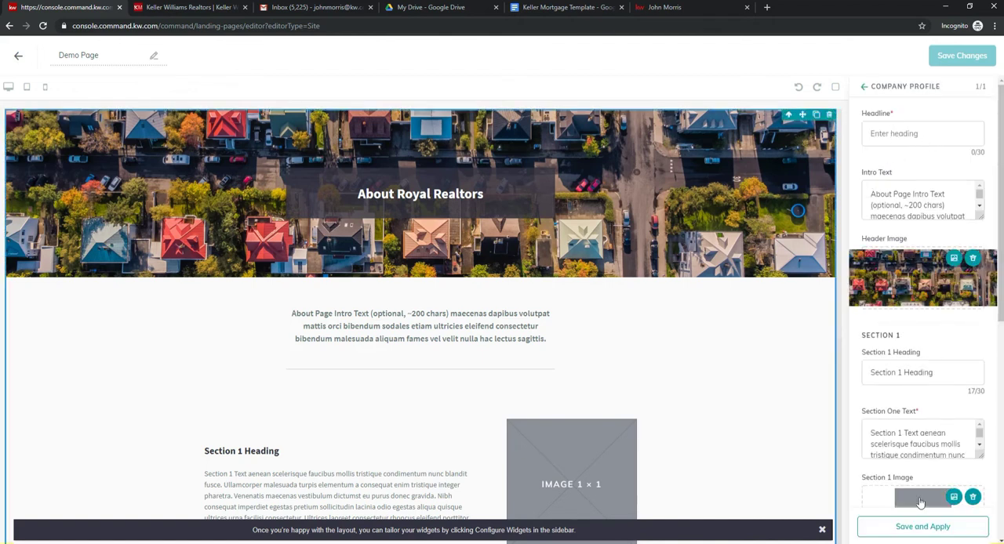
Step: Set the Company Profile headline to "Demo Page", apply it and save the page
{"action": "left_click", "coordinate": [900, 135]}
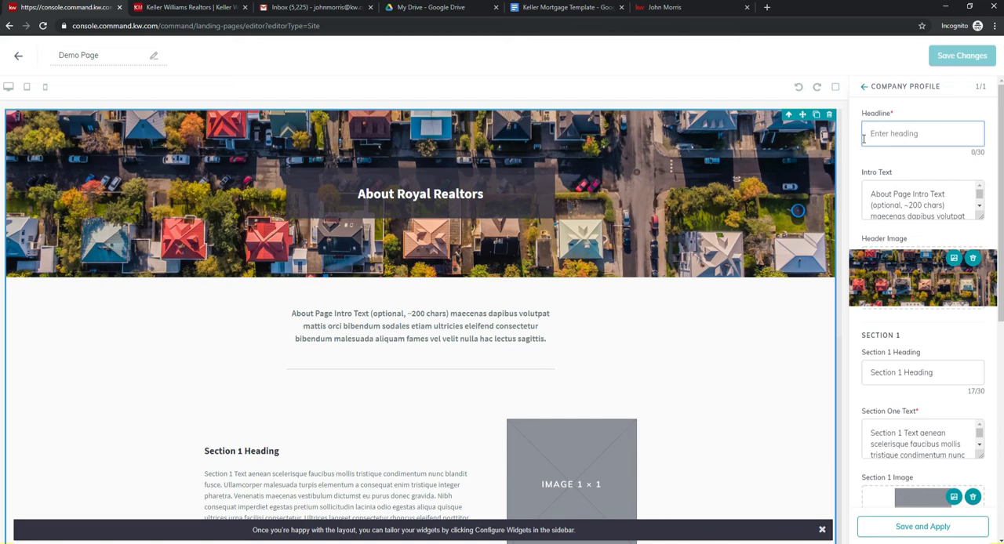
{"action": "type", "text": "Demo Page"}
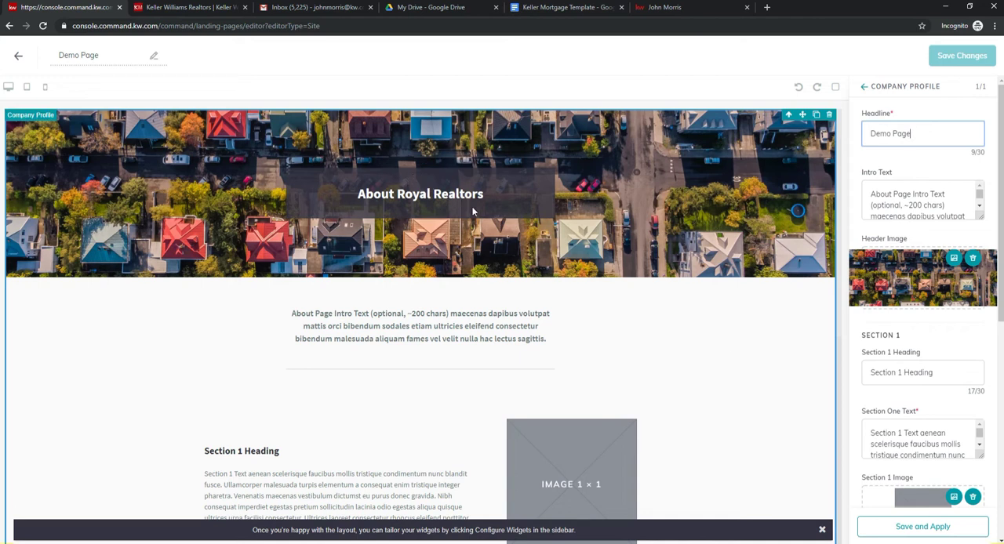
{"action": "left_click", "coordinate": [904, 528]}
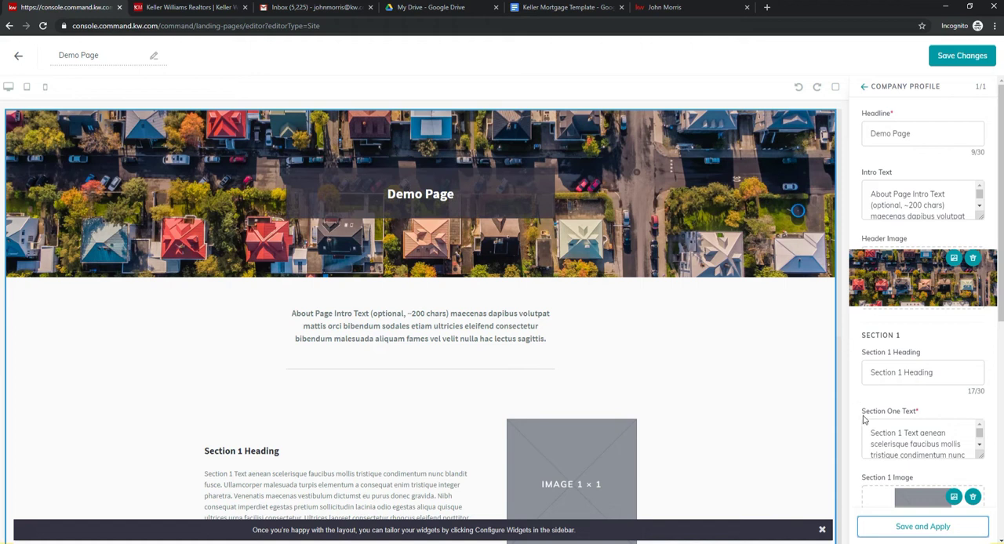
{"action": "left_click", "coordinate": [950, 60]}
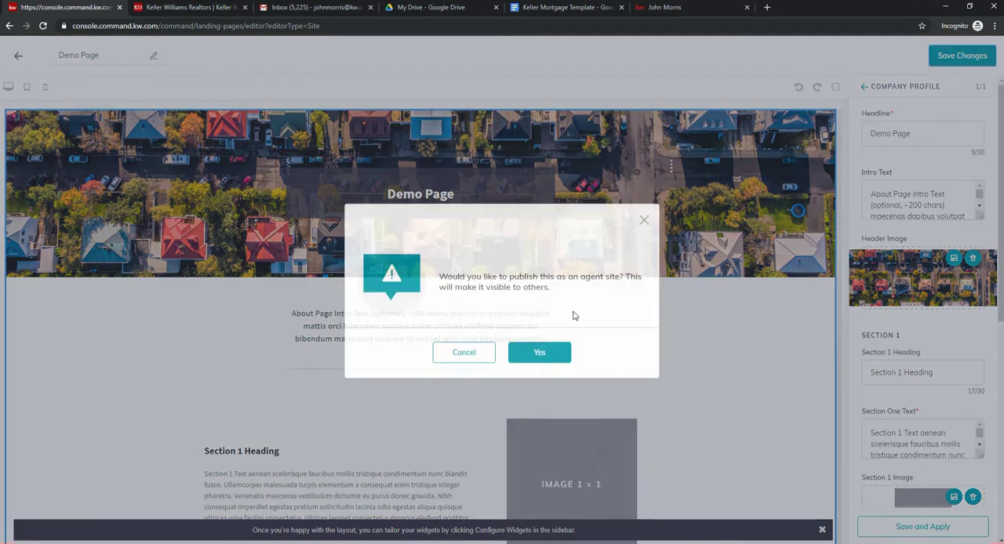
{"action": "left_click", "coordinate": [541, 353]}
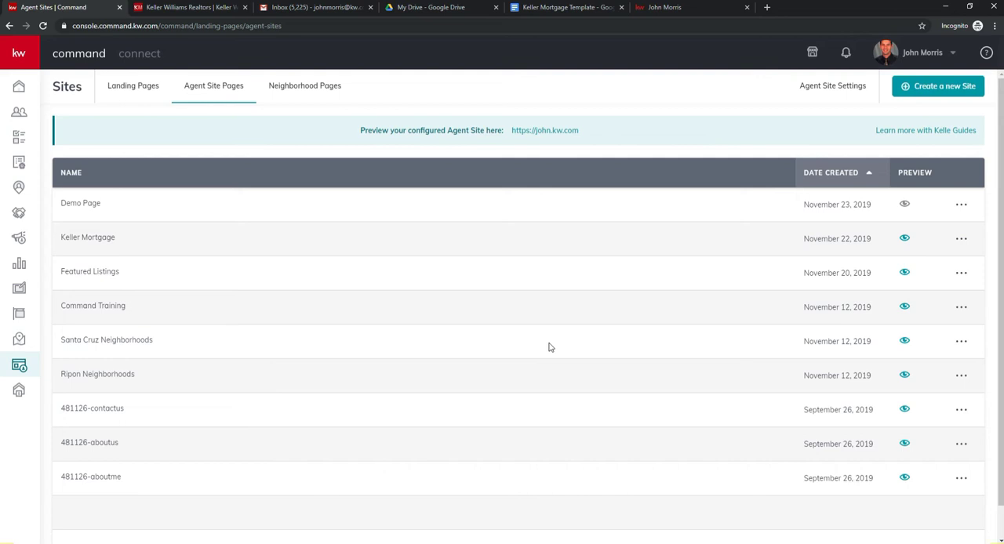
Step: Add a new page entry to the agent site's navigation in the Agent Site Settings
{"action": "left_click", "coordinate": [836, 88]}
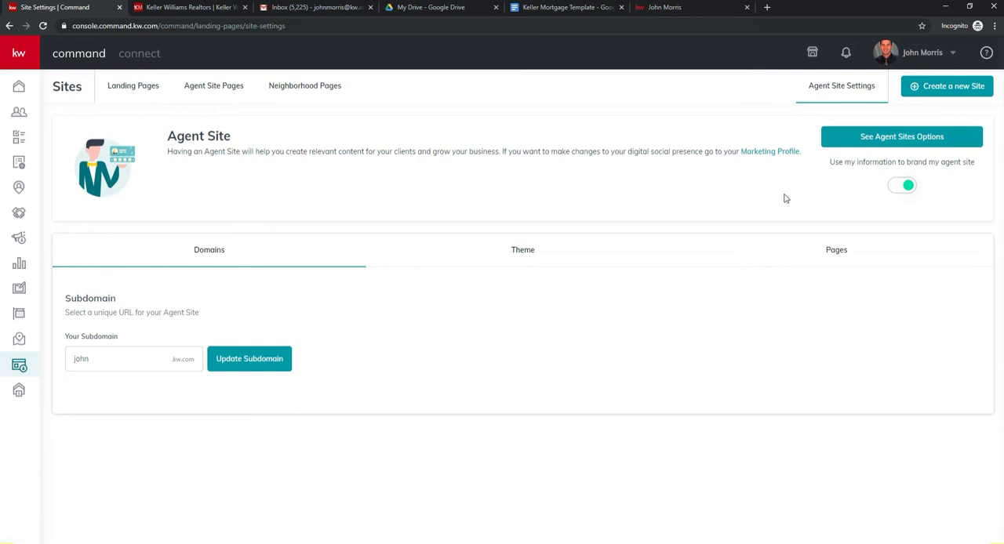
{"action": "left_click", "coordinate": [833, 251]}
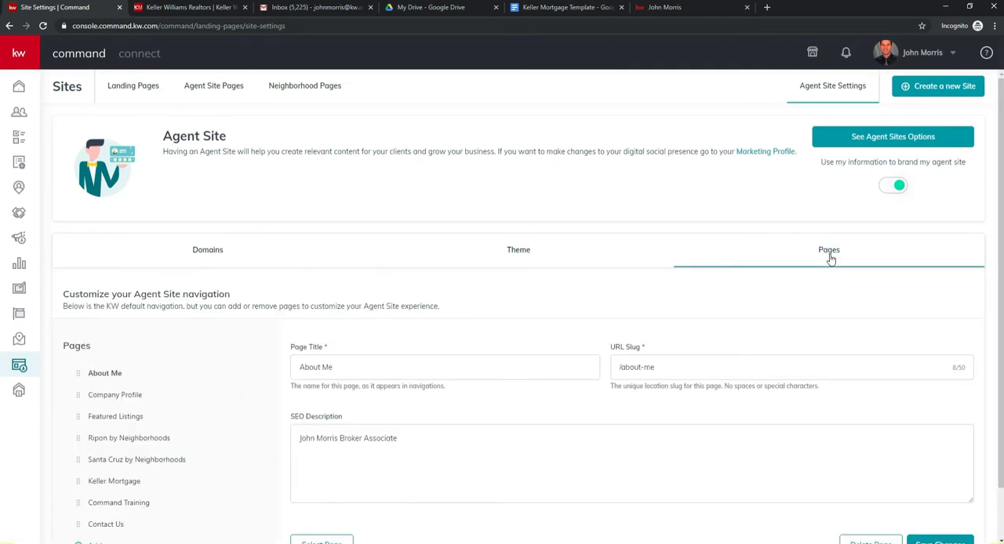
{"action": "scroll", "coordinate": [494, 261], "scroll_direction": "down", "scroll_amount": 2}
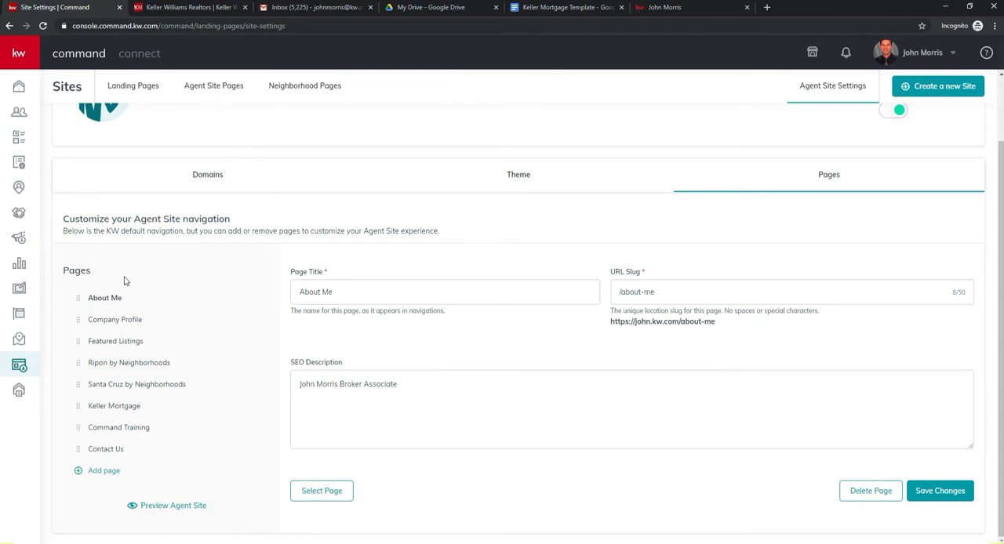
{"action": "left_click", "coordinate": [114, 475]}
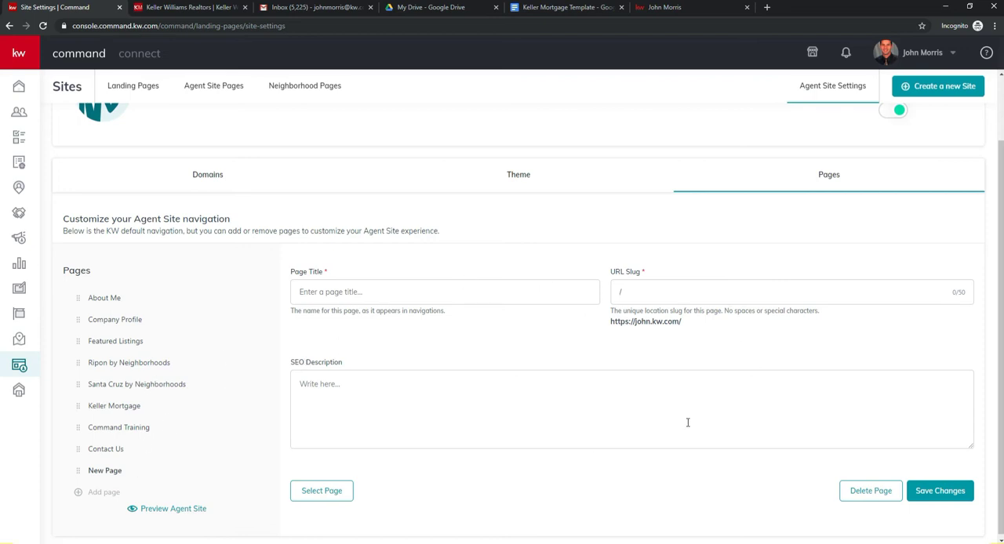
Step: Give the new navigation entry the page title "Demo Page" and the URL slug "demo-page"
{"action": "left_click", "coordinate": [337, 291]}
{"action": "type", "text": "Demo"}
{"action": "left_click", "coordinate": [345, 295]}
{"action": "type", "text": "Page"}
{"action": "left_click", "coordinate": [651, 283]}
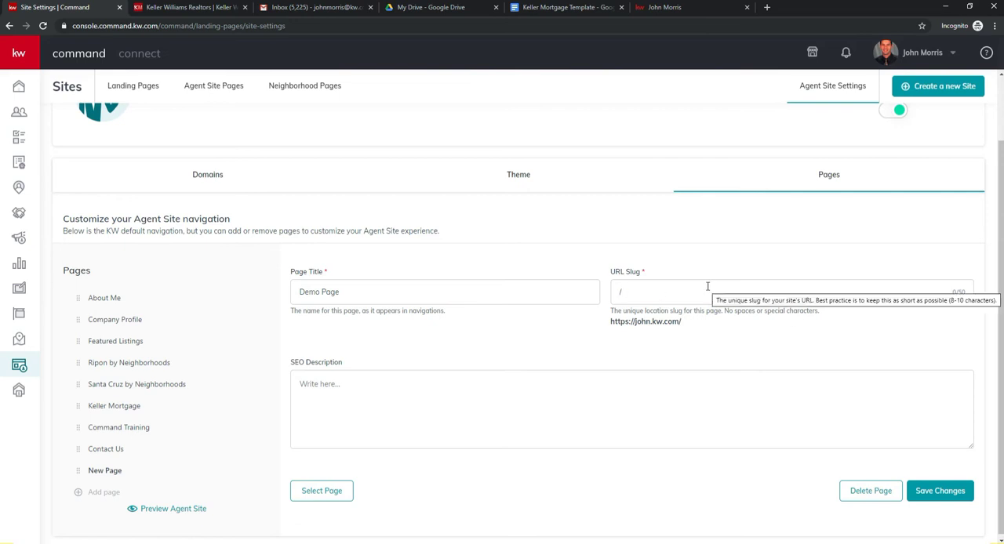
{"action": "type", "text": "demo"}
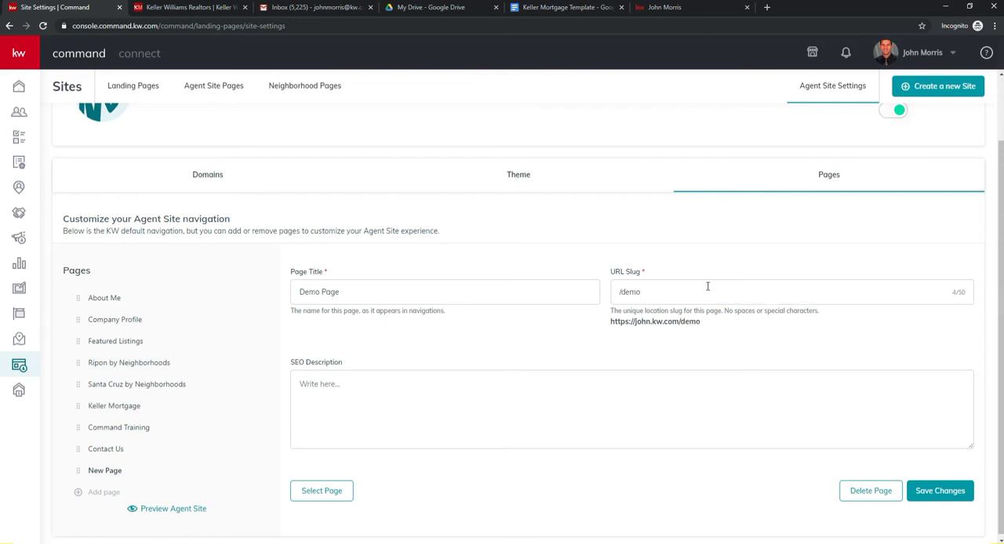
{"action": "type", "text": "-page"}
Step: Write an SEO description presenting a demo page for the agent's real estate group with Keller Williams in Santa Cruz, CA
{"action": "left_click", "coordinate": [469, 388]}
{"action": "type", "text": "Demo page for John Morris Real Estate Gropuup with Keller Williams in Santa Cruz, CA"}
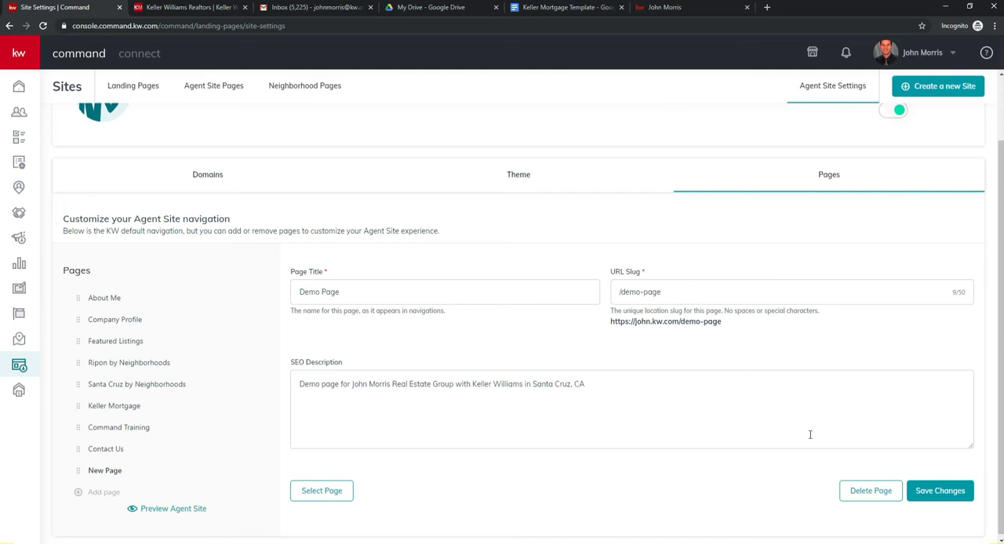
Step: Assign the existing "Demo Page" site to the new navigation entry and save the changes
{"action": "left_click", "coordinate": [928, 491]}
{"action": "left_click", "coordinate": [521, 401]}
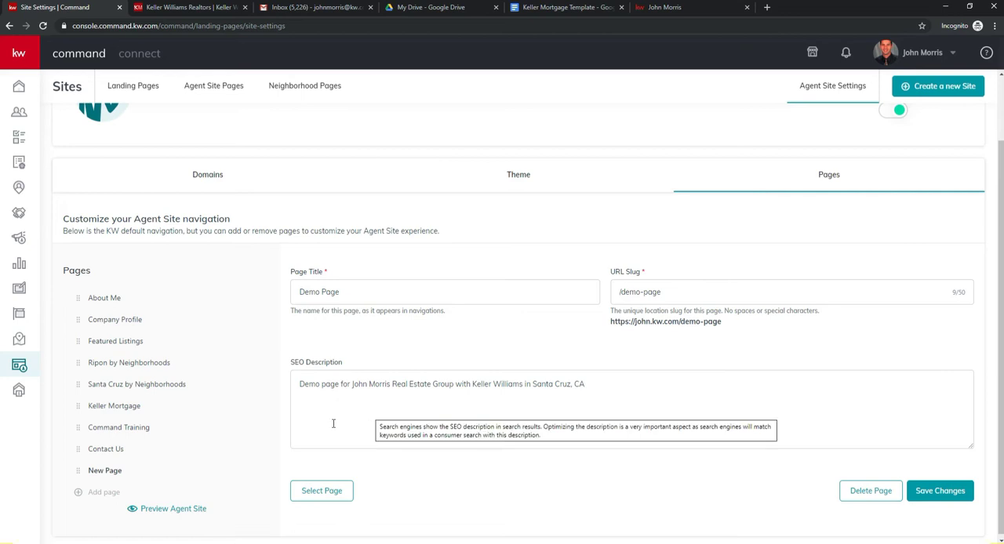
{"action": "left_click", "coordinate": [333, 495]}
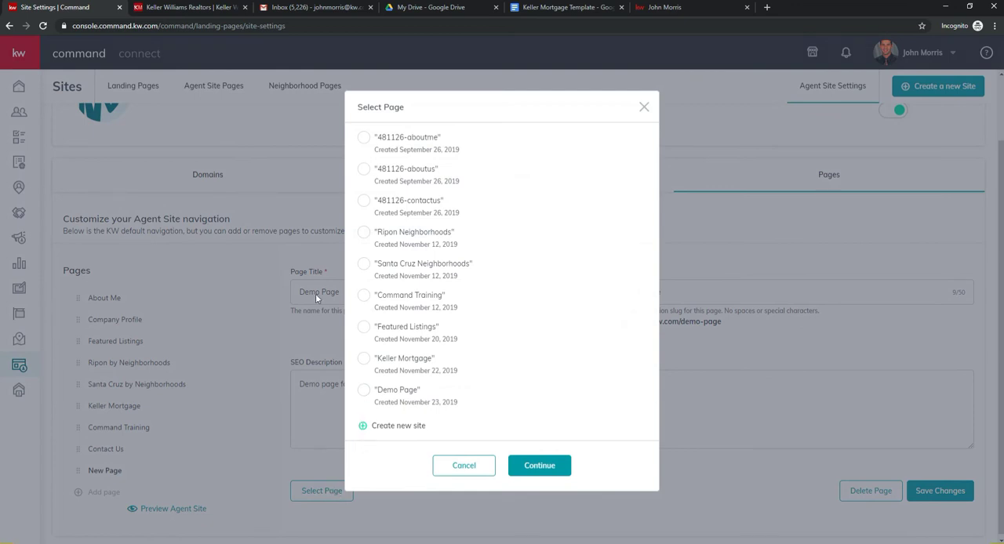
{"action": "left_click", "coordinate": [364, 394]}
{"action": "left_click", "coordinate": [540, 471]}
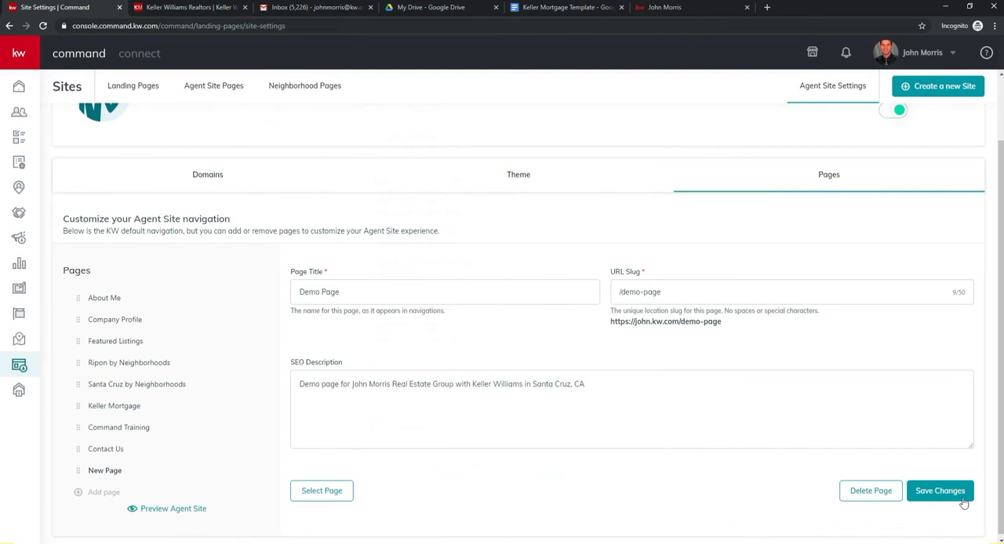
{"action": "left_click", "coordinate": [939, 491]}
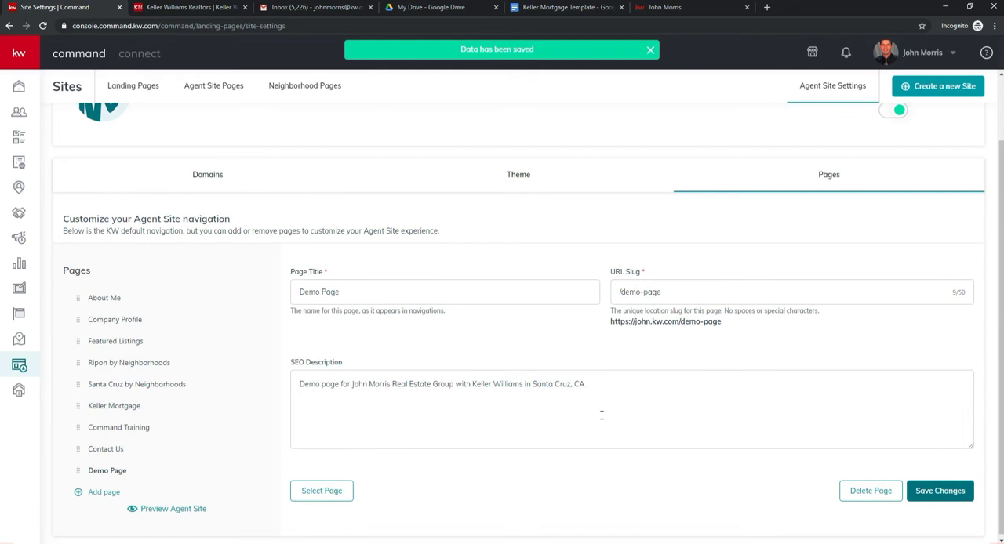
Step: Open "Demo Page" for editing from the Agent Site Pages list and bring up its Company Profile widget configuration
{"action": "scroll", "coordinate": [455, 305], "scroll_direction": "up", "scroll_amount": 1}
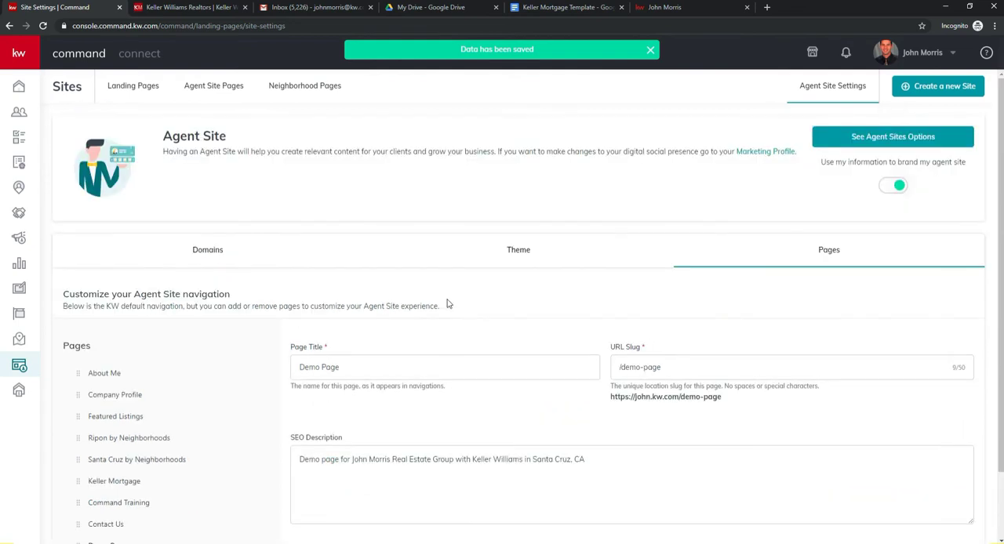
{"action": "left_click", "coordinate": [225, 88]}
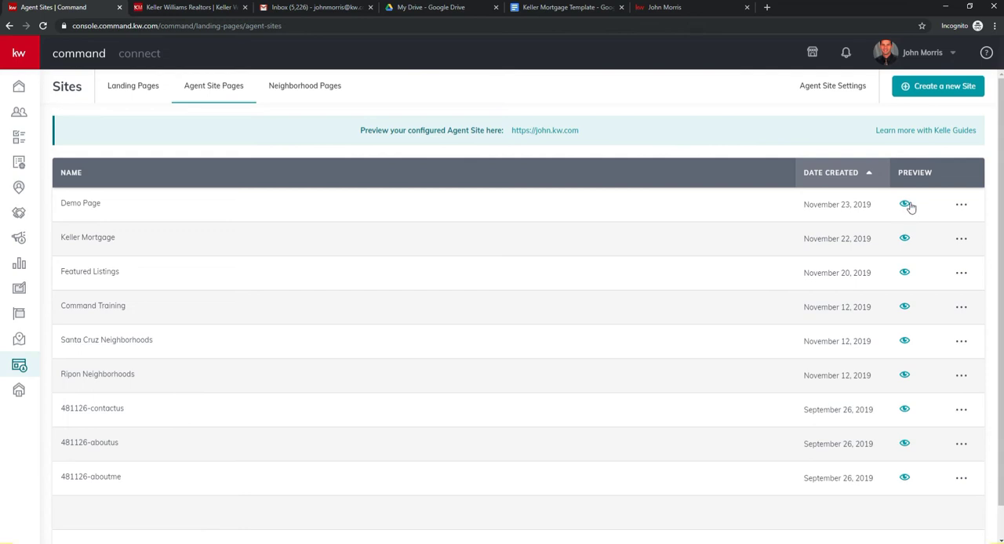
{"action": "left_click", "coordinate": [960, 205]}
{"action": "left_click", "coordinate": [933, 237]}
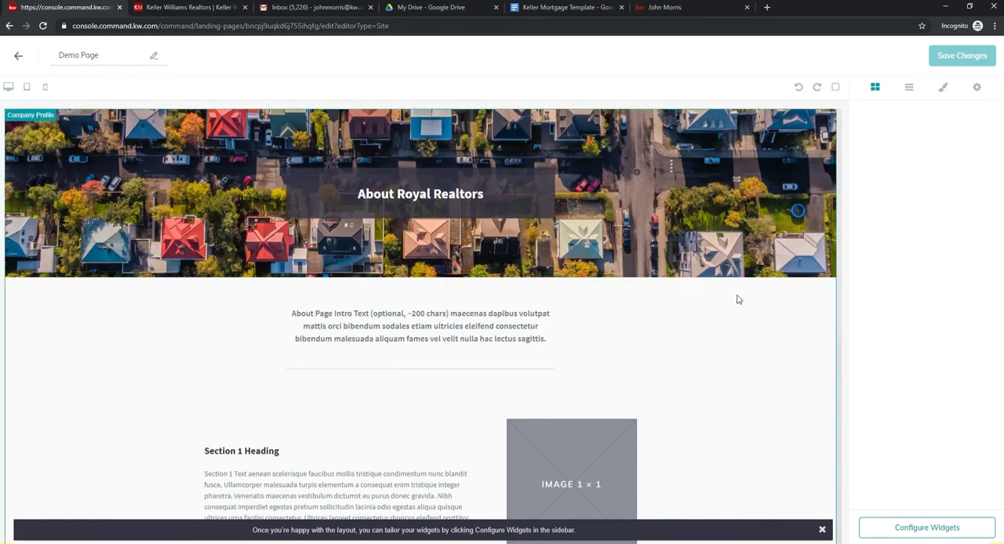
{"action": "left_click", "coordinate": [952, 528]}
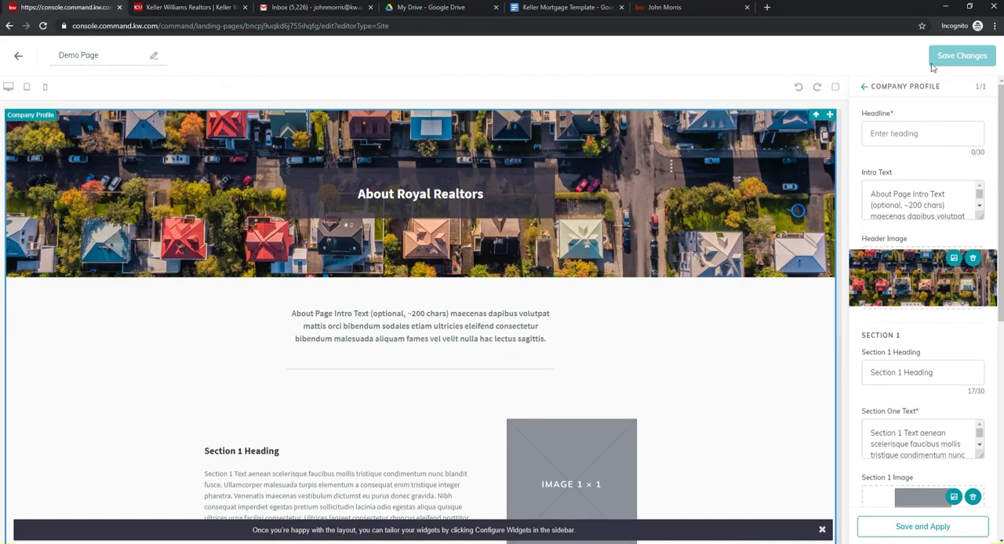
Step: Set the Company Profile headline to "Demo Page", replace the intro text with the agent's real estate group name, and apply the changes
{"action": "left_click", "coordinate": [913, 133]}
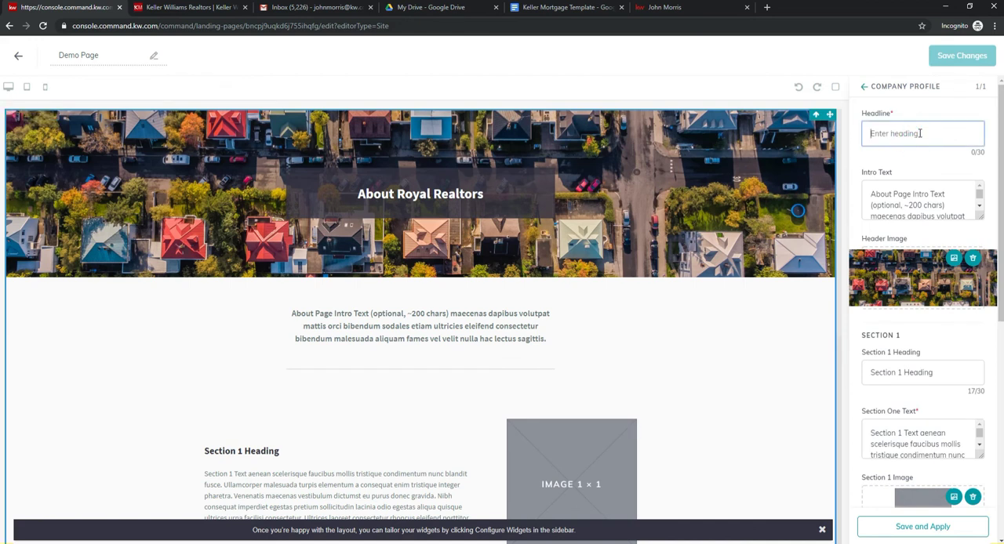
{"action": "type", "text": "Demo Page"}
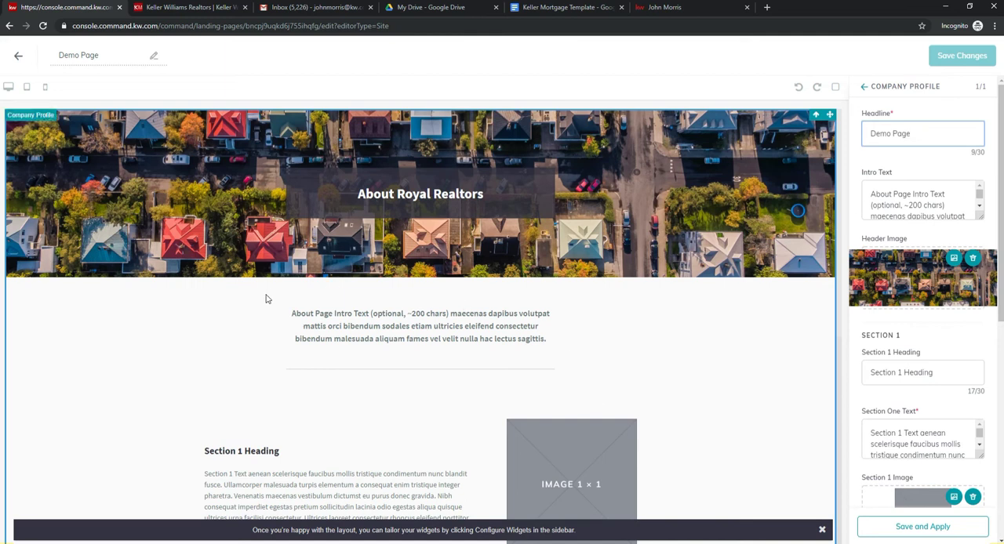
{"action": "left_click", "coordinate": [935, 194]}
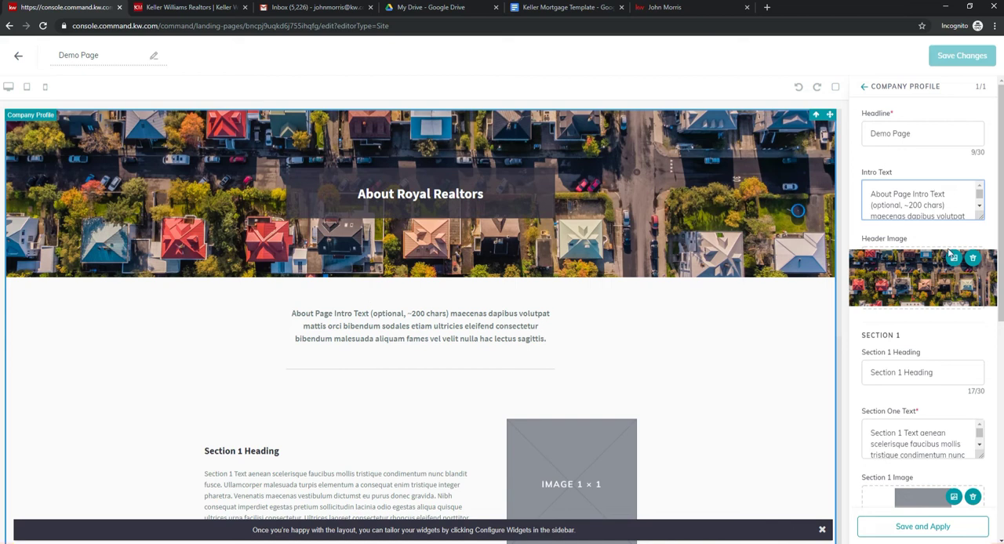
{"action": "left_click_drag", "start_coordinate": [869, 193], "coordinate": [961, 267]}
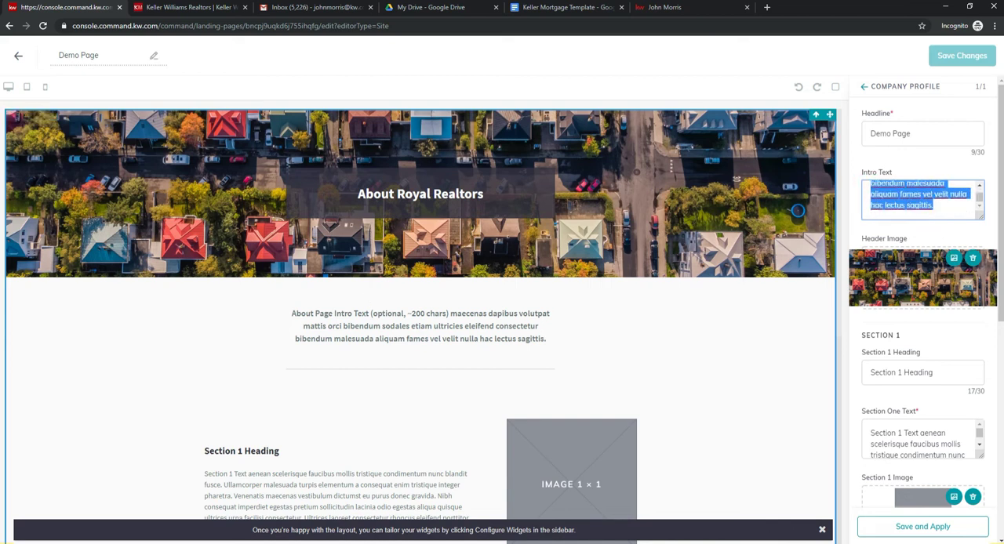
{"action": "type", "text": "John"}
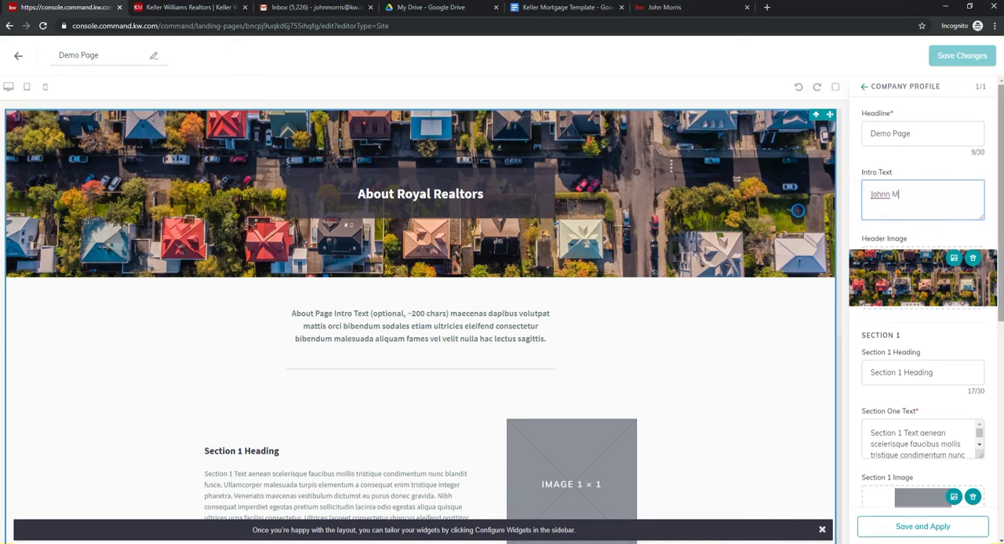
{"action": "type", "text": " Morris Real Es"}
{"action": "left_click", "coordinate": [920, 524]}
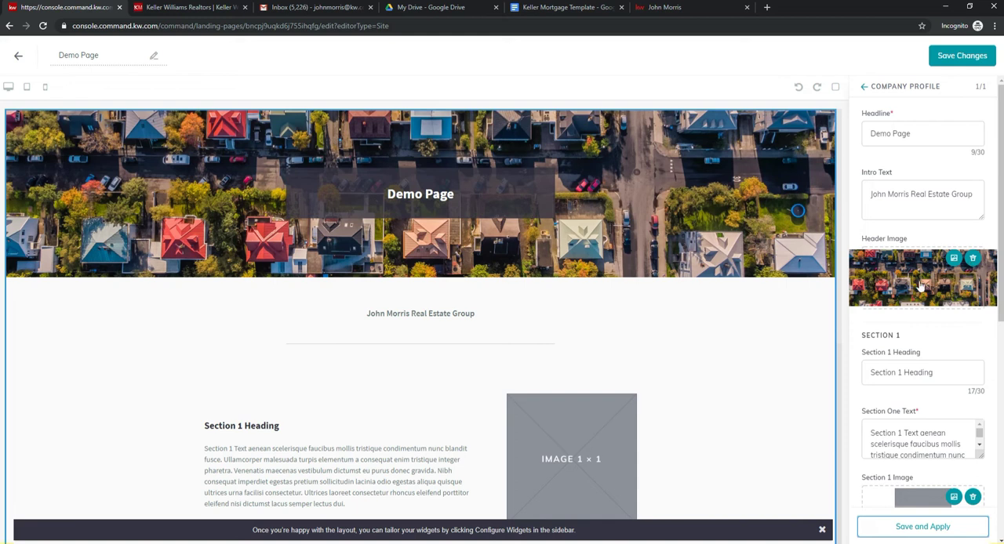
Step: Replace the header image with Command2 from the WebDesign folder and apply it to the page
{"action": "left_click", "coordinate": [973, 260]}
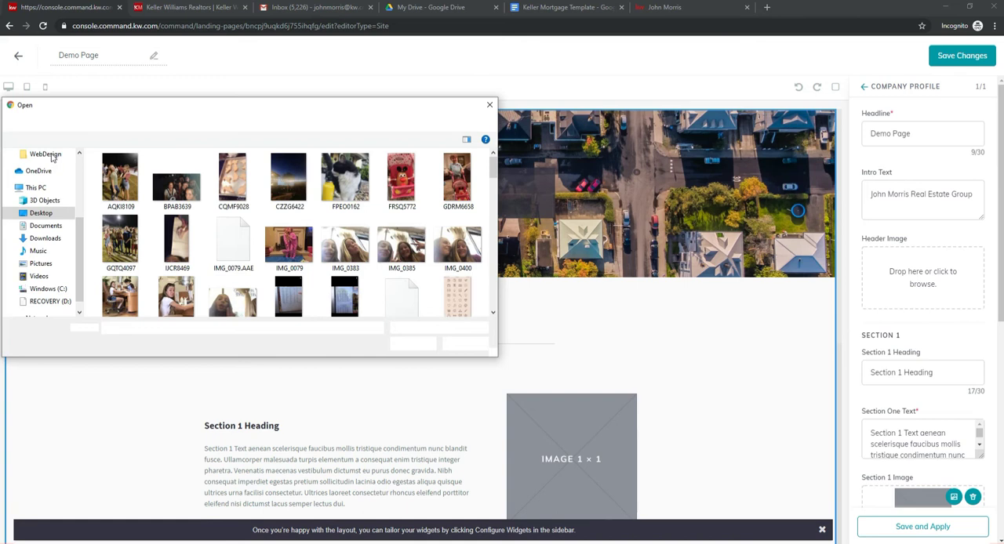
{"action": "left_click", "coordinate": [50, 155]}
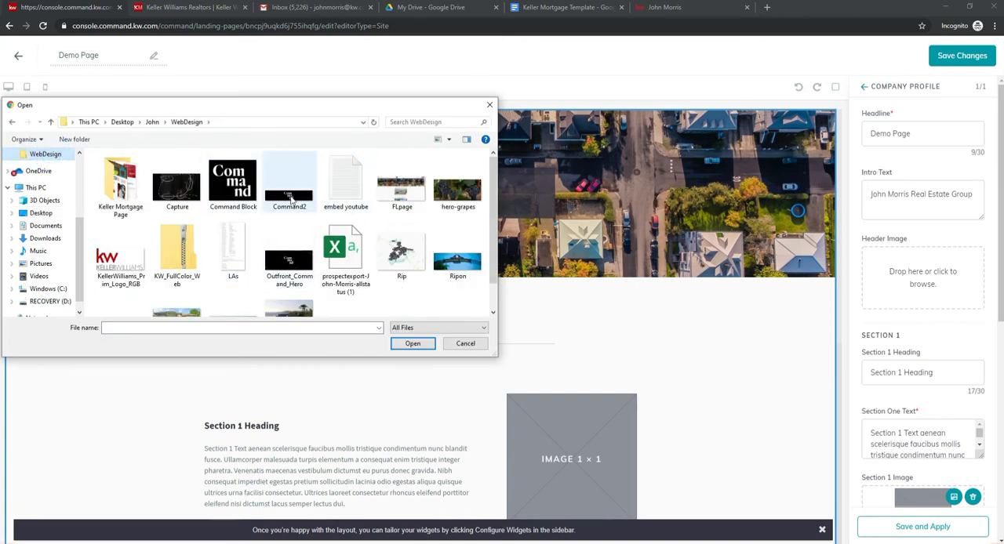
{"action": "left_click", "coordinate": [290, 196]}
{"action": "left_click", "coordinate": [409, 347]}
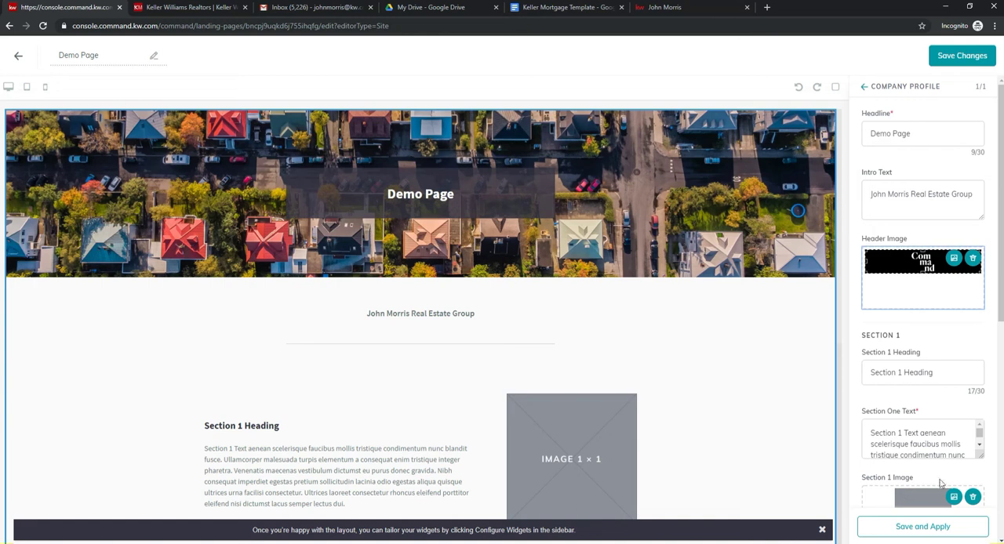
{"action": "left_click", "coordinate": [921, 526]}
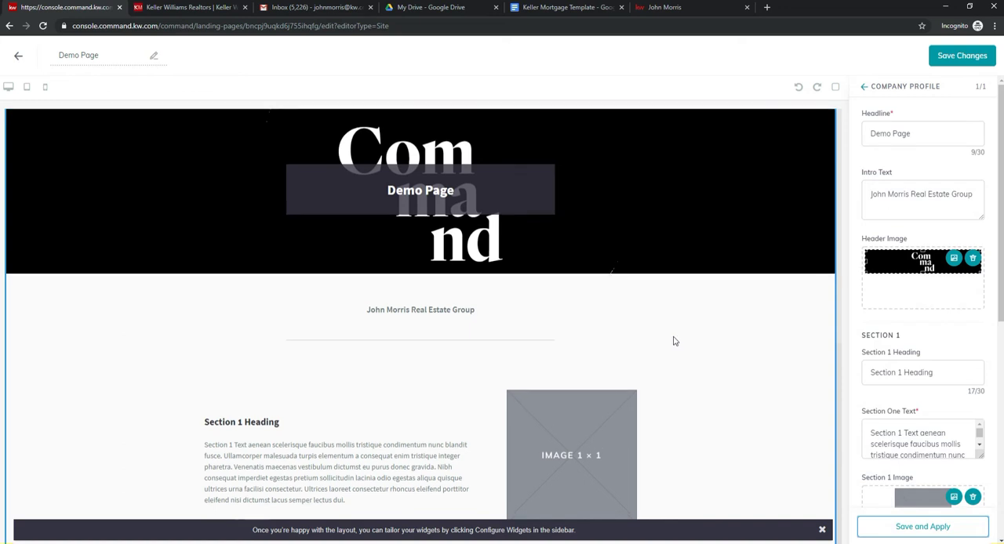
Step: Set the Section 1 heading to "Demo 1" and replace its text with "Command is great"
{"action": "scroll", "coordinate": [675, 341], "scroll_direction": "down", "scroll_amount": 1}
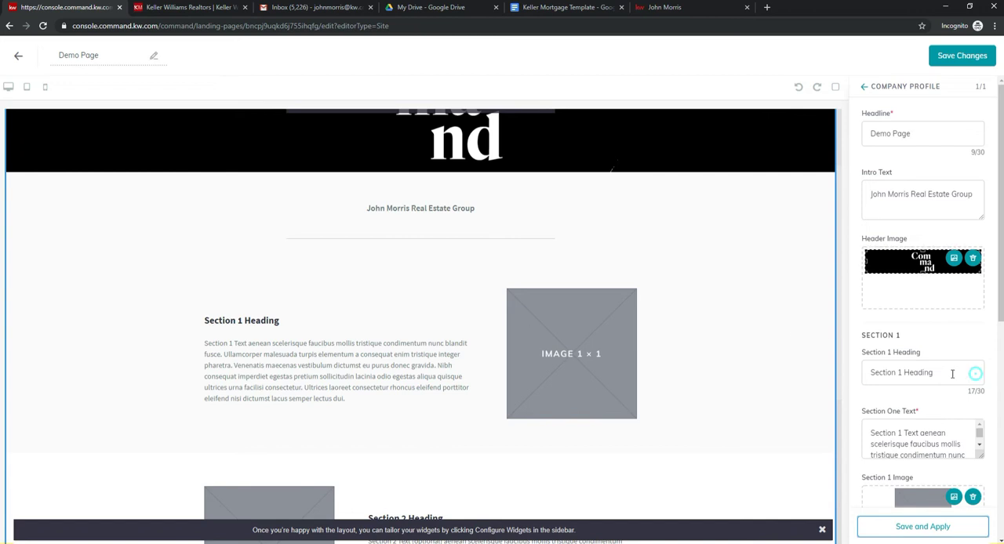
{"action": "left_click_drag", "start_coordinate": [971, 373], "coordinate": [777, 374]}
{"action": "type", "text": "Demo 1"}
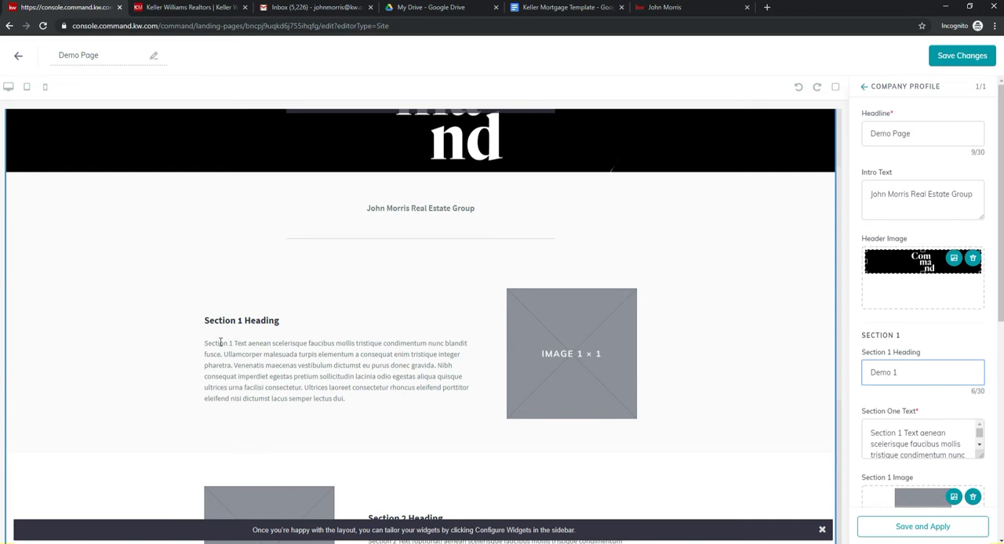
{"action": "left_click_drag", "start_coordinate": [871, 433], "coordinate": [990, 487]}
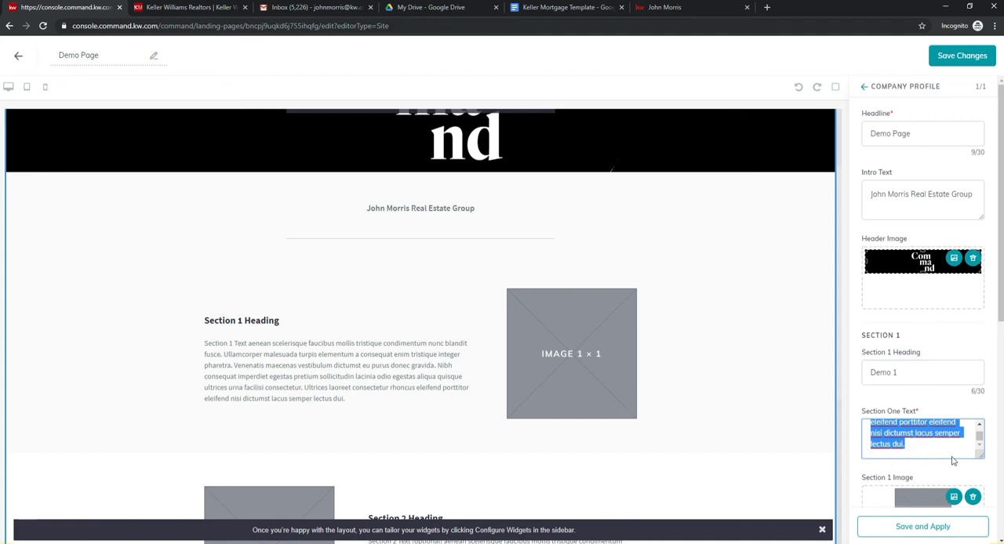
{"action": "type", "text": "Command"}
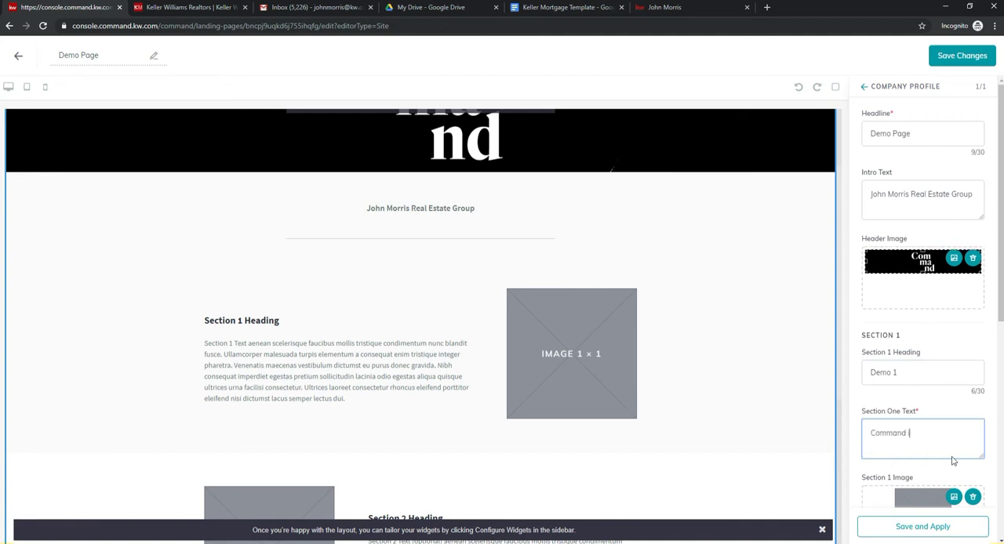
{"action": "type", "text": " is great"}
Step: Remove the placeholder image from Section 1 and apply the section's changes to the page
{"action": "scroll", "coordinate": [866, 413], "scroll_direction": "down", "scroll_amount": 2}
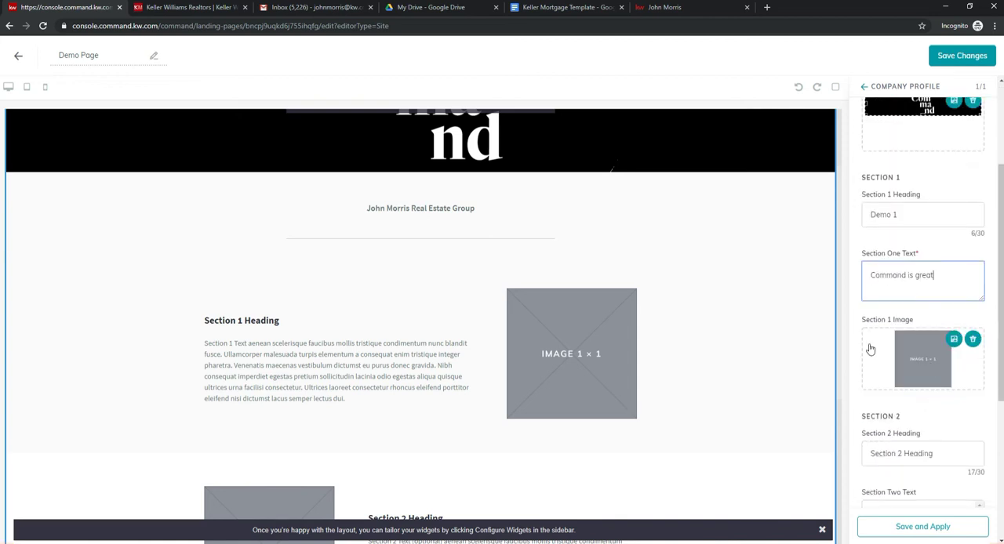
{"action": "left_click", "coordinate": [972, 342]}
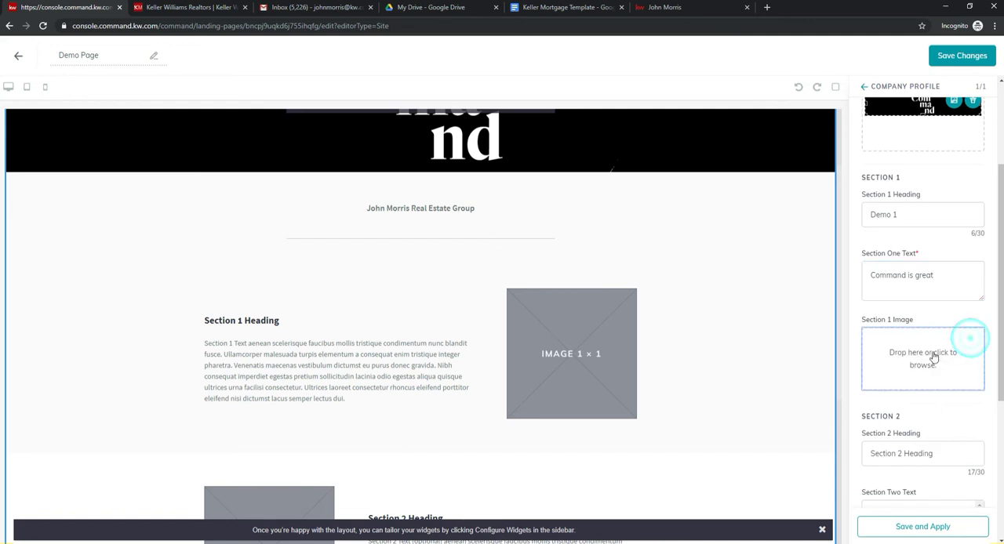
{"action": "left_click", "coordinate": [902, 529]}
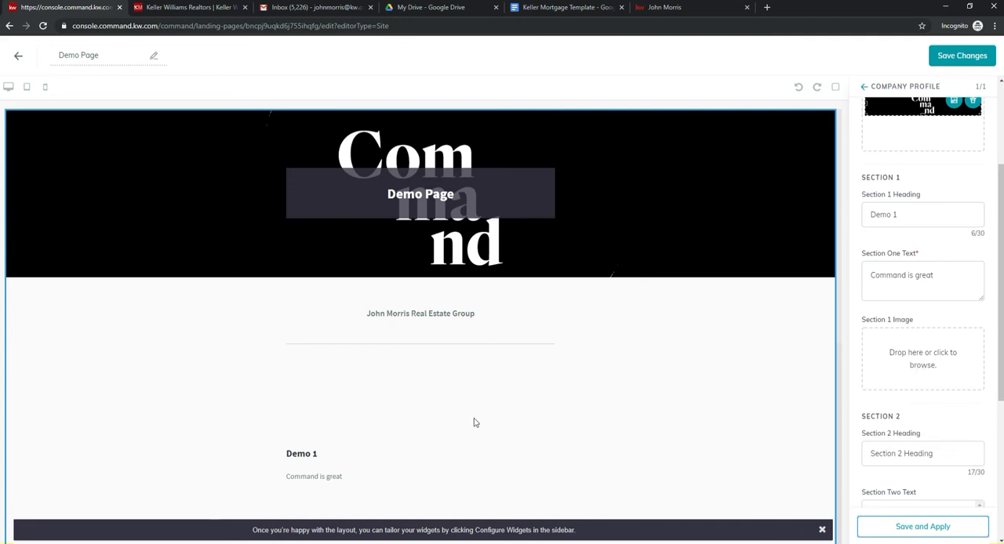
{"action": "scroll", "coordinate": [473, 422], "scroll_direction": "down", "scroll_amount": 2}
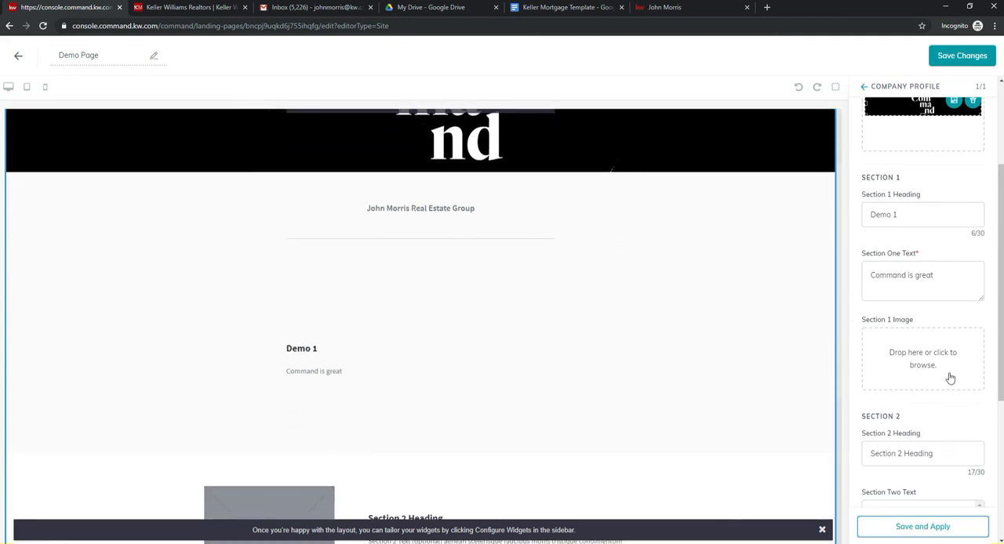
Step: Upload hero-grapes from the WebDesign folder as the Section 1 image and apply it to the page
{"action": "left_click", "coordinate": [948, 379]}
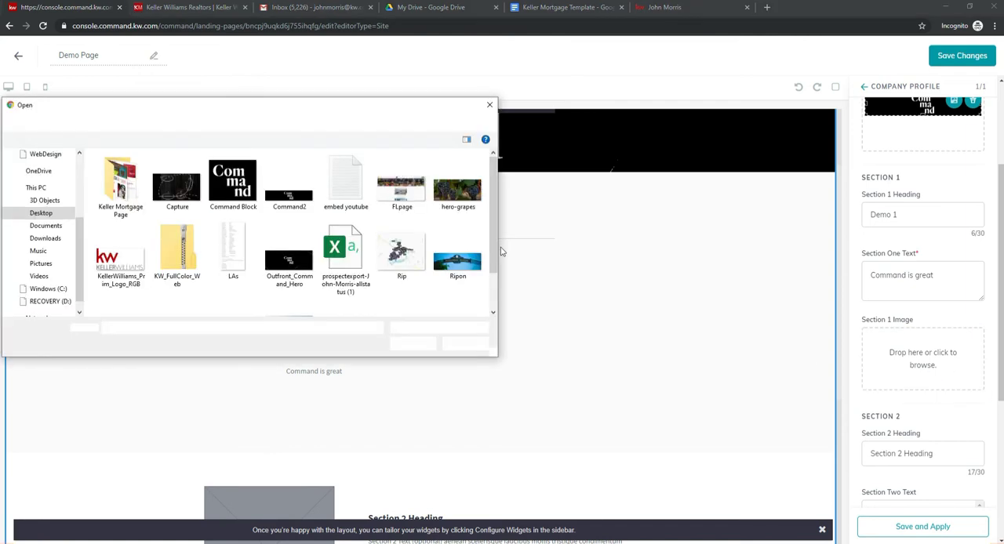
{"action": "left_click_drag", "start_coordinate": [494, 187], "coordinate": [493, 215]}
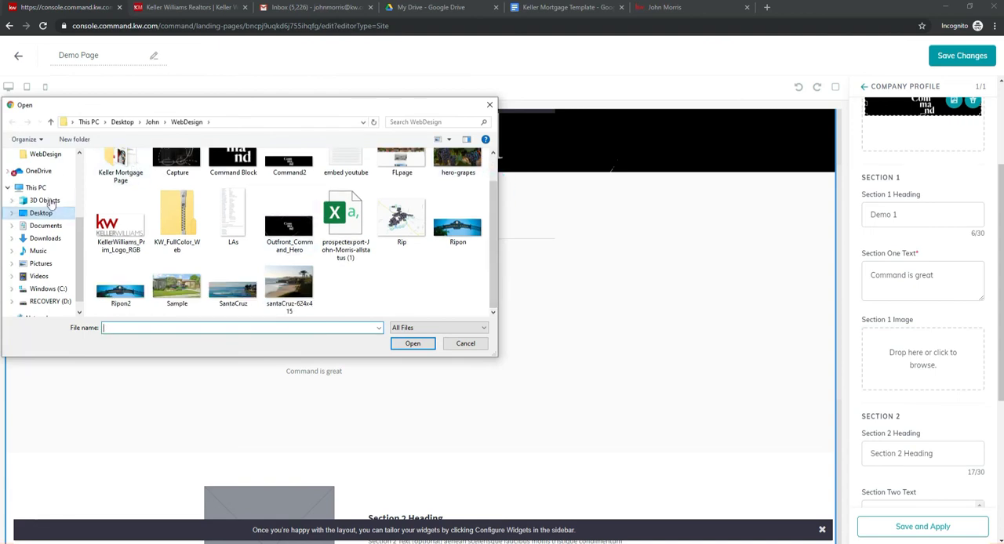
{"action": "left_click", "coordinate": [79, 154]}
{"action": "left_click", "coordinate": [79, 154]}
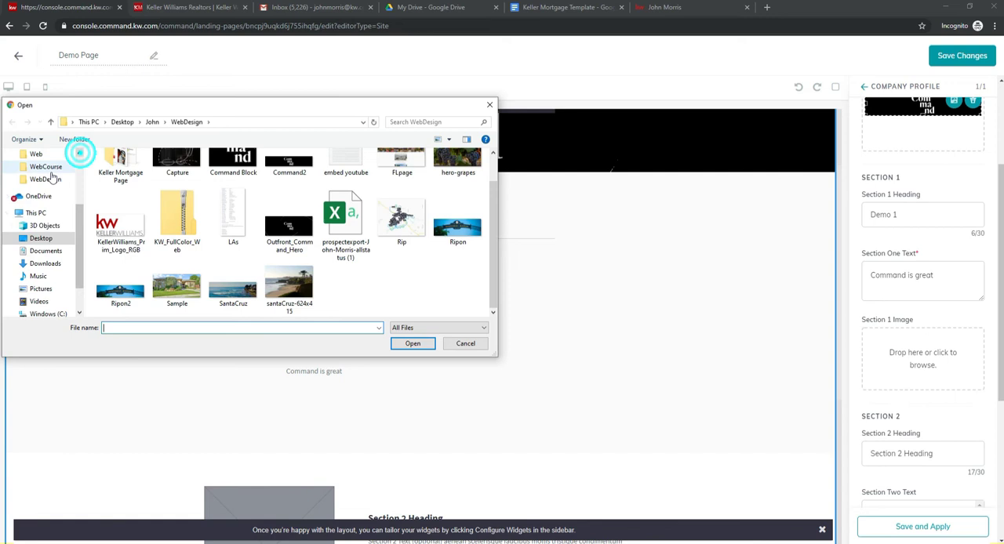
{"action": "left_click", "coordinate": [48, 167]}
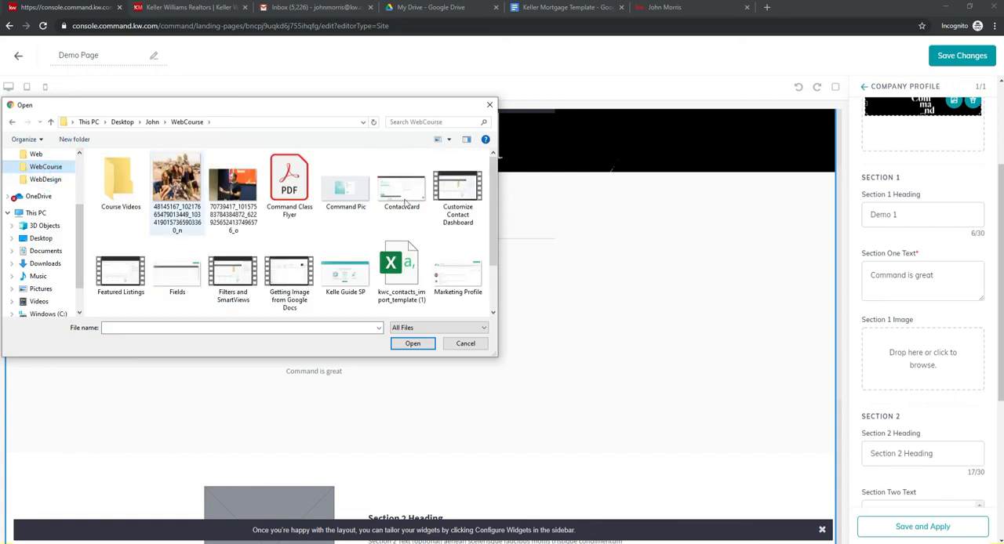
{"action": "scroll", "coordinate": [487, 207], "scroll_direction": "down", "scroll_amount": 2}
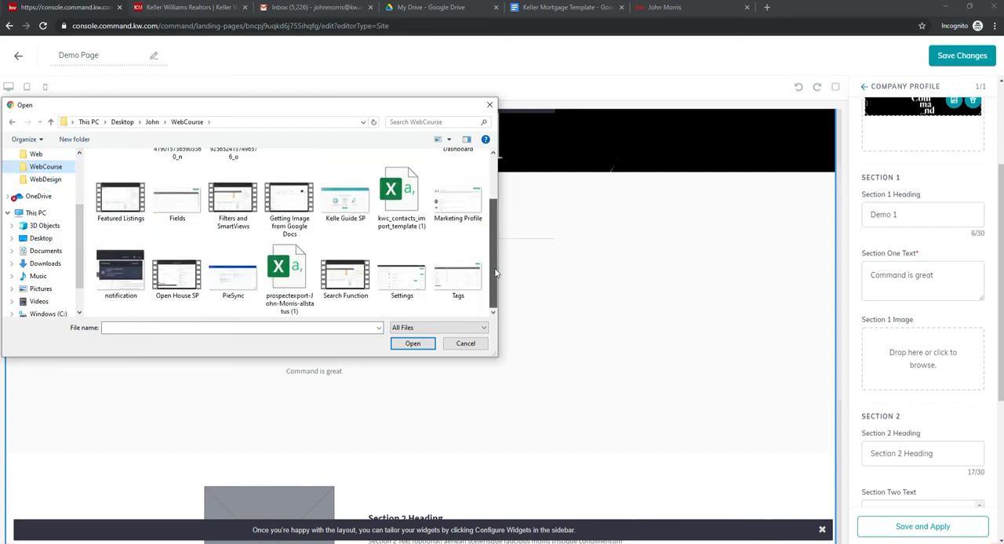
{"action": "left_click", "coordinate": [39, 180]}
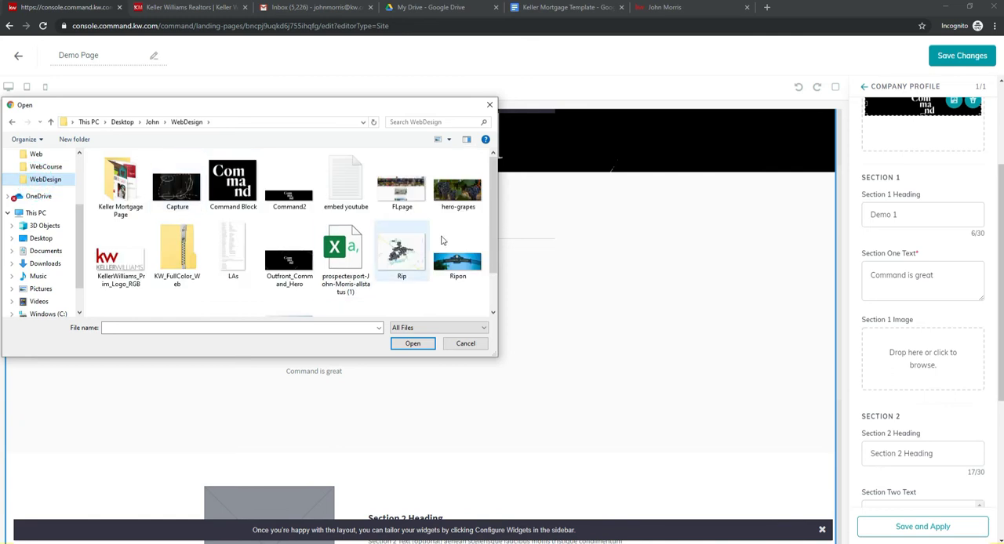
{"action": "left_click", "coordinate": [457, 196]}
{"action": "left_click", "coordinate": [414, 344]}
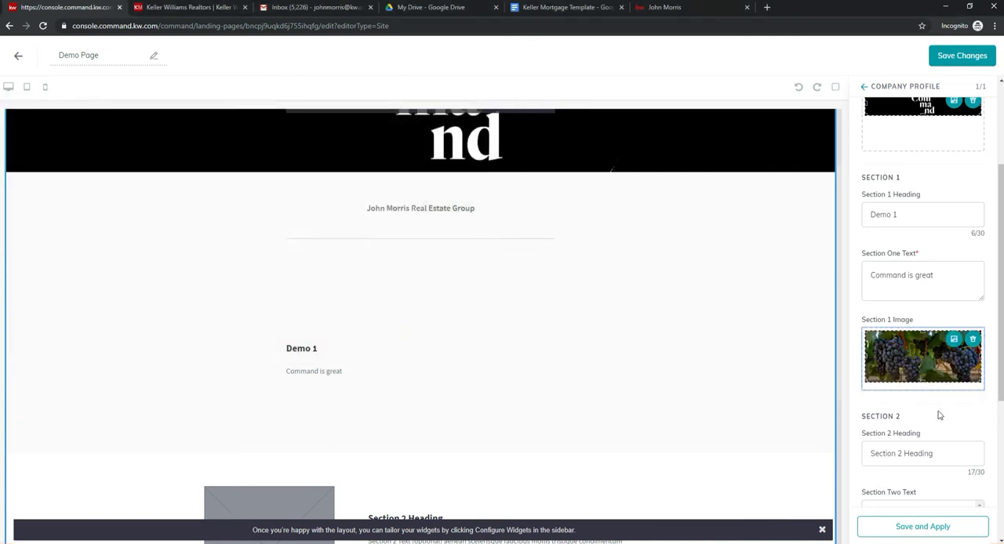
{"action": "left_click", "coordinate": [891, 531]}
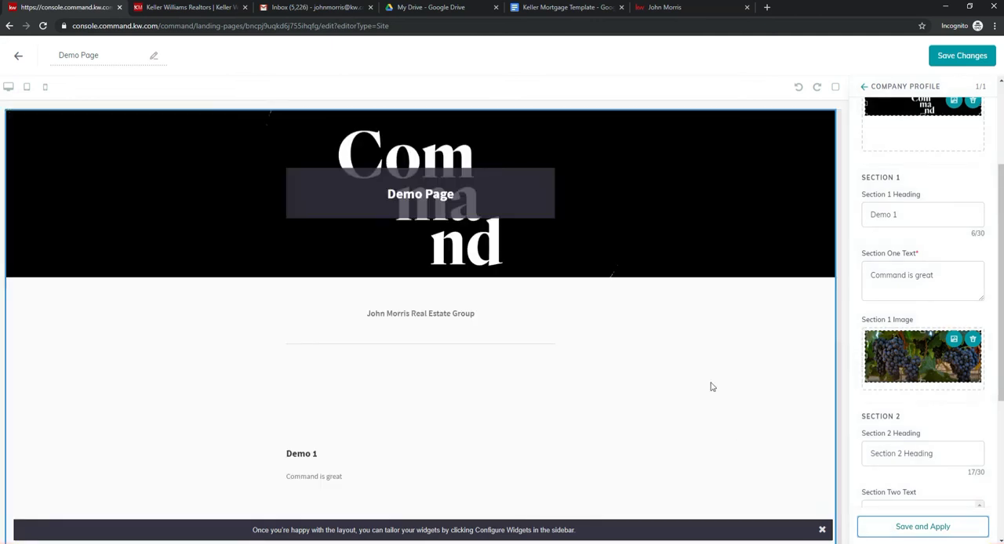
{"action": "scroll", "coordinate": [712, 387], "scroll_direction": "down", "scroll_amount": 2}
{"action": "left_click", "coordinate": [895, 526]}
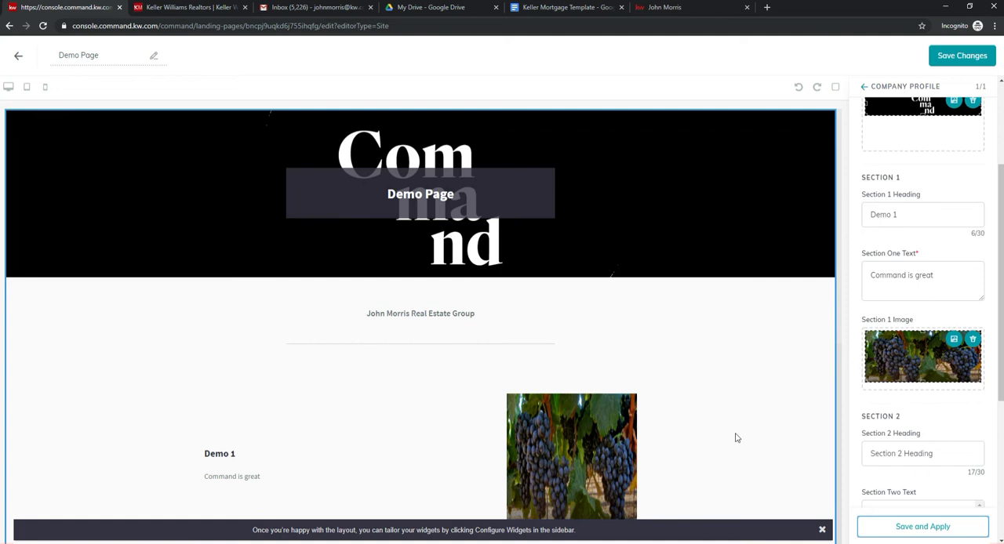
Step: Crop the Section 1 image to the grape cluster in the picture's right part and apply the crop
{"action": "scroll", "coordinate": [733, 427], "scroll_direction": "down", "scroll_amount": 2}
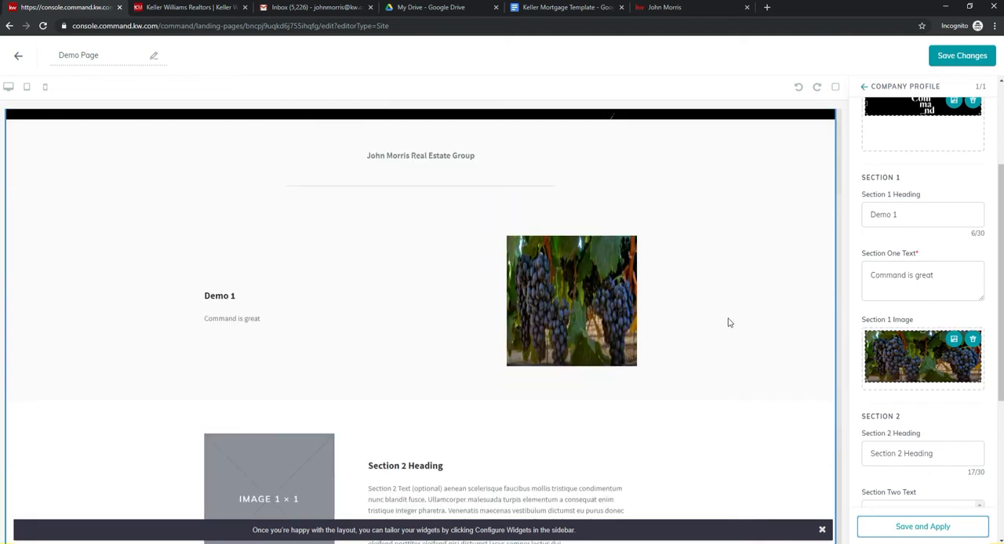
{"action": "left_click", "coordinate": [868, 356]}
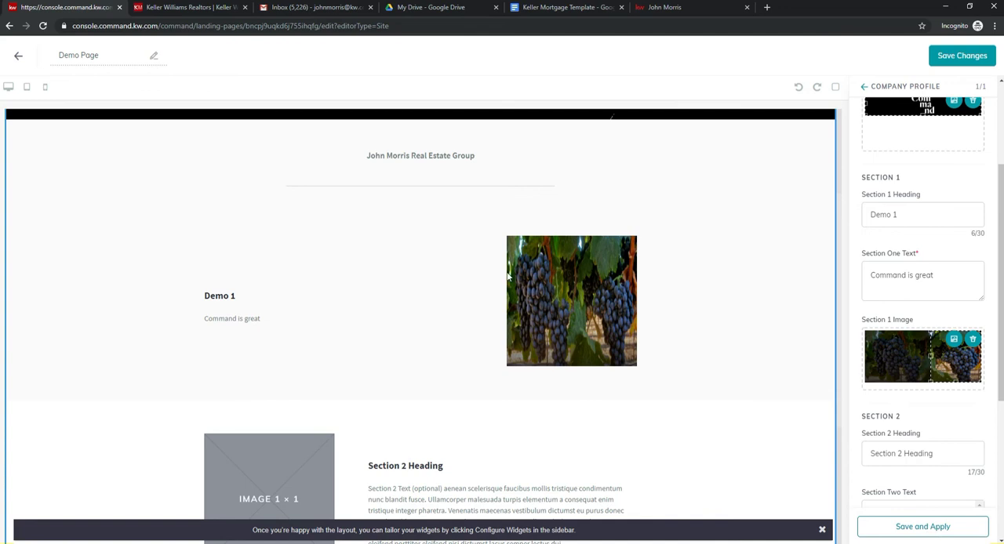
{"action": "left_click", "coordinate": [900, 528]}
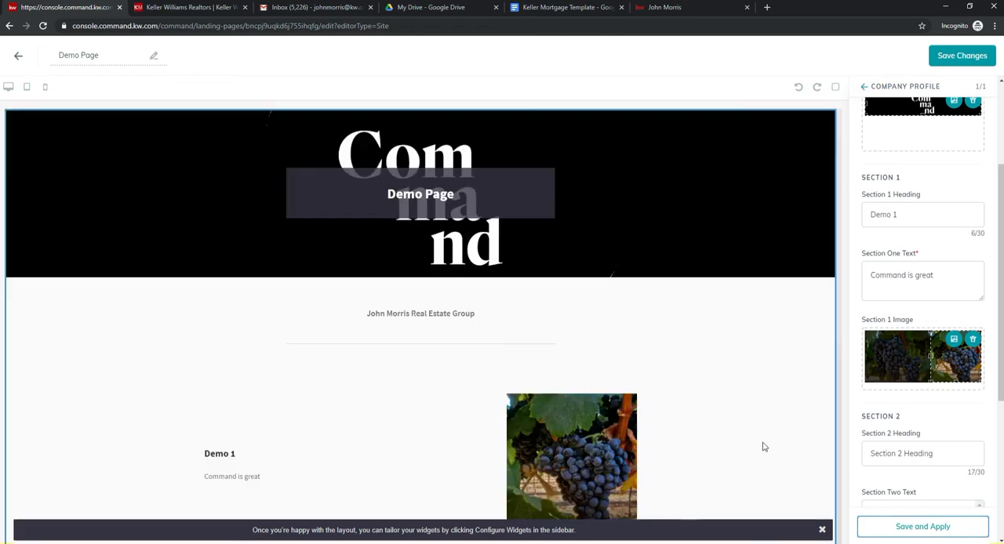
Step: Set the Section 2 heading to "Demo 2" and replace its text with "Command is Awesome"
{"action": "scroll", "coordinate": [712, 405], "scroll_direction": "down", "scroll_amount": 2}
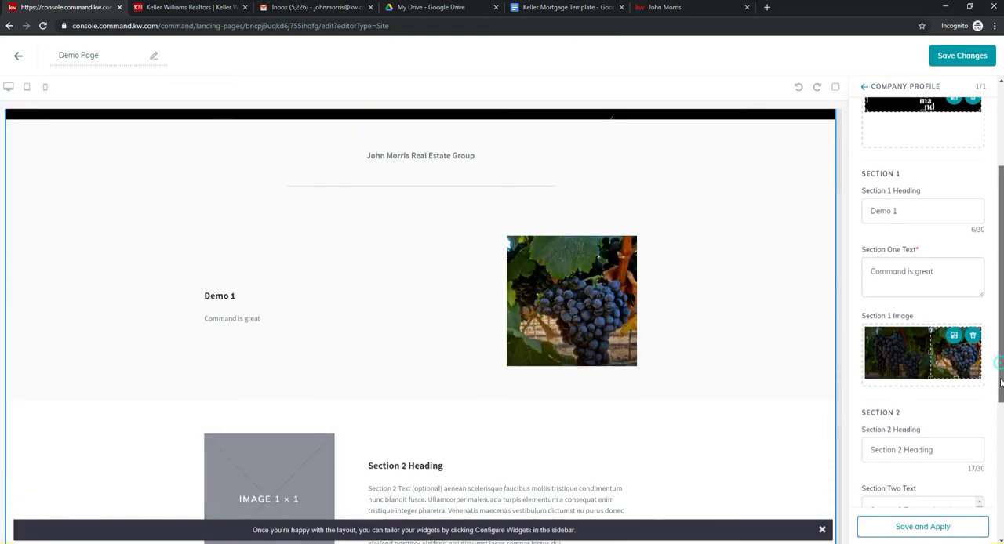
{"action": "scroll", "coordinate": [931, 357], "scroll_direction": "down", "scroll_amount": 2}
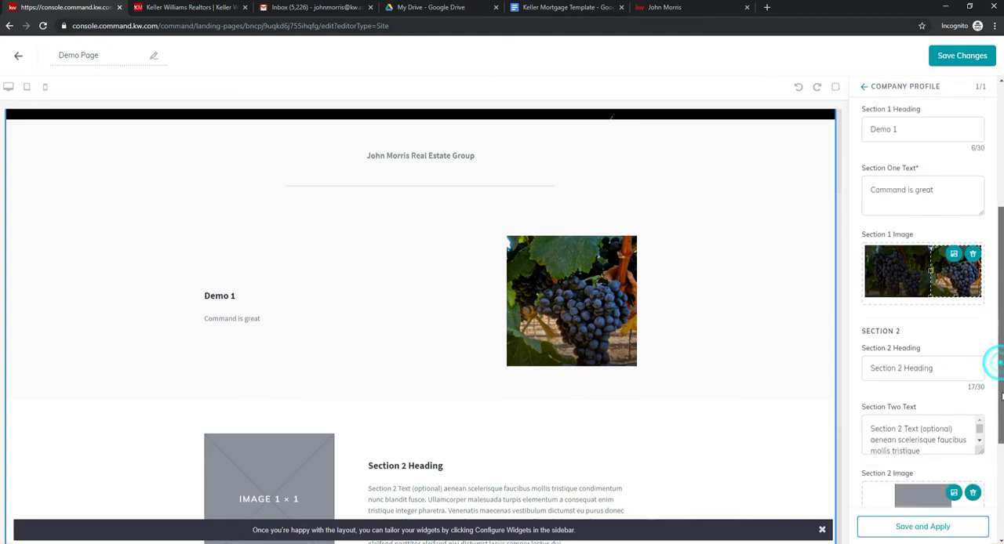
{"action": "triple_click", "coordinate": [931, 357]}
{"action": "type", "text": "Demo 2"}
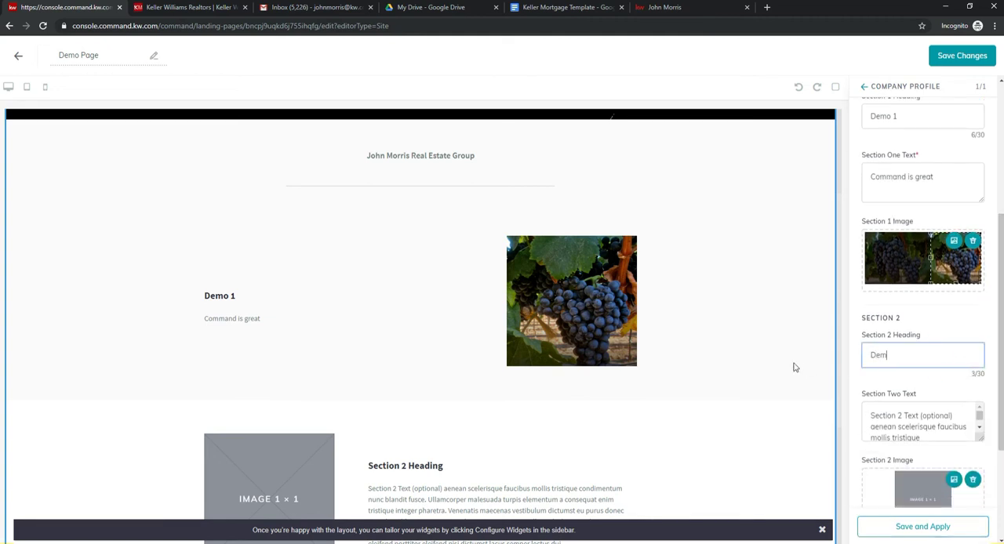
{"action": "triple_click", "coordinate": [871, 416]}
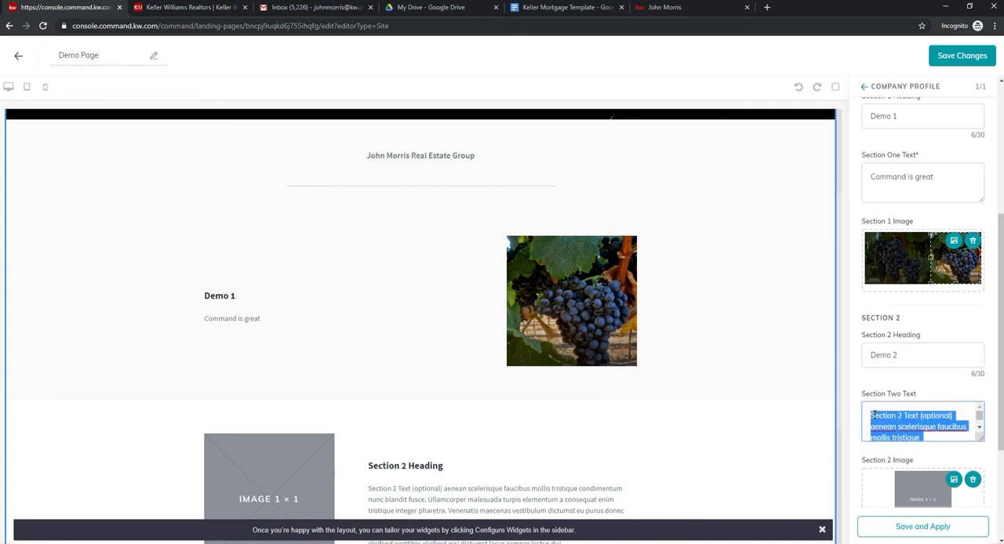
{"action": "type", "text": "Command is"}
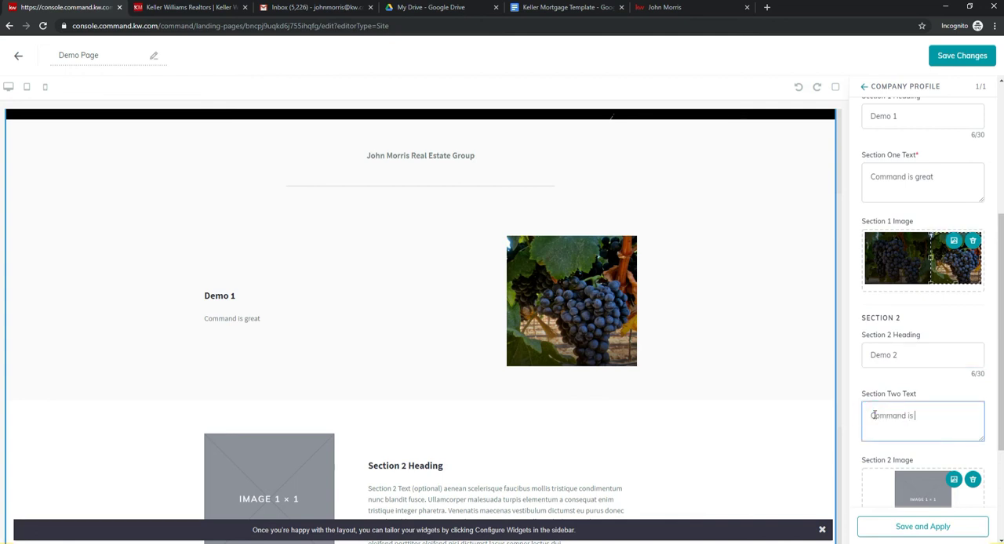
{"action": "type", "text": " Aew"}
{"action": "key", "text": "BackSpace"}
{"action": "key", "text": "BackSpace"}
{"action": "type", "text": "we"}
Step: Replace the Section 2 placeholder image with santaCruz-624x415 from the WebDesign folder
{"action": "scroll", "coordinate": [894, 402], "scroll_direction": "down", "scroll_amount": 1}
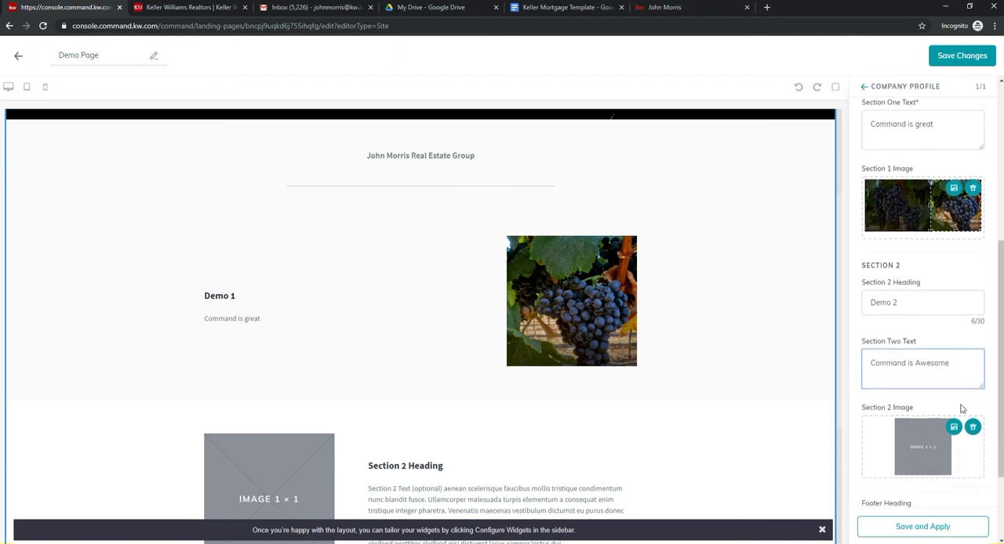
{"action": "left_click", "coordinate": [972, 427]}
{"action": "left_click", "coordinate": [949, 438]}
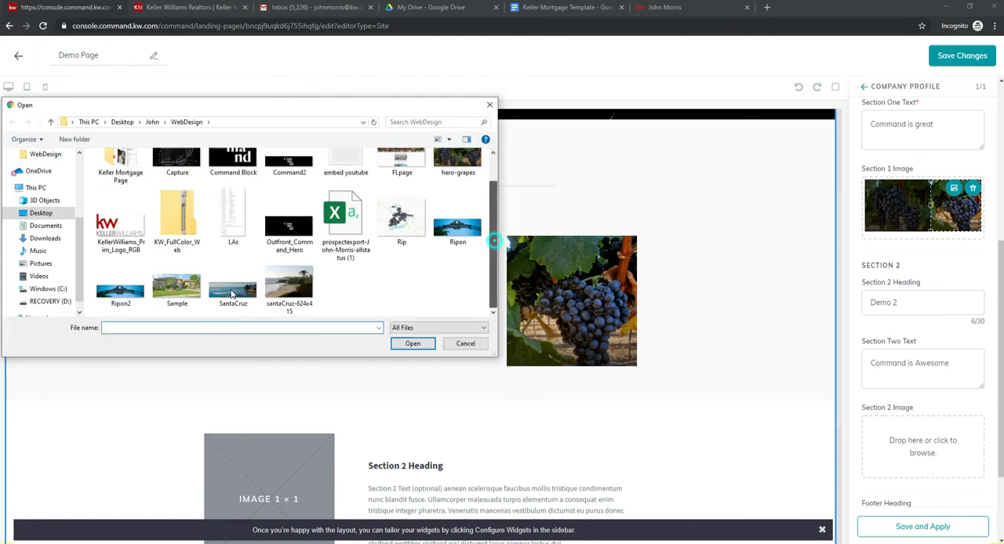
{"action": "double_click", "coordinate": [290, 290]}
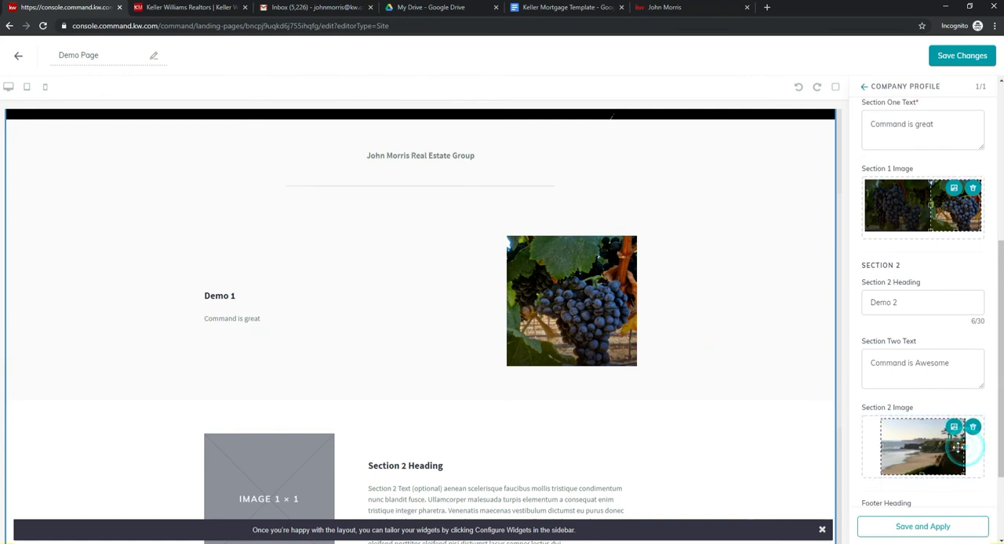
Step: Crop the dark cliff strip off the right side of the Section 2 beach image and apply the section's changes to the page
{"action": "left_click_drag", "start_coordinate": [964, 448], "coordinate": [945, 450]}
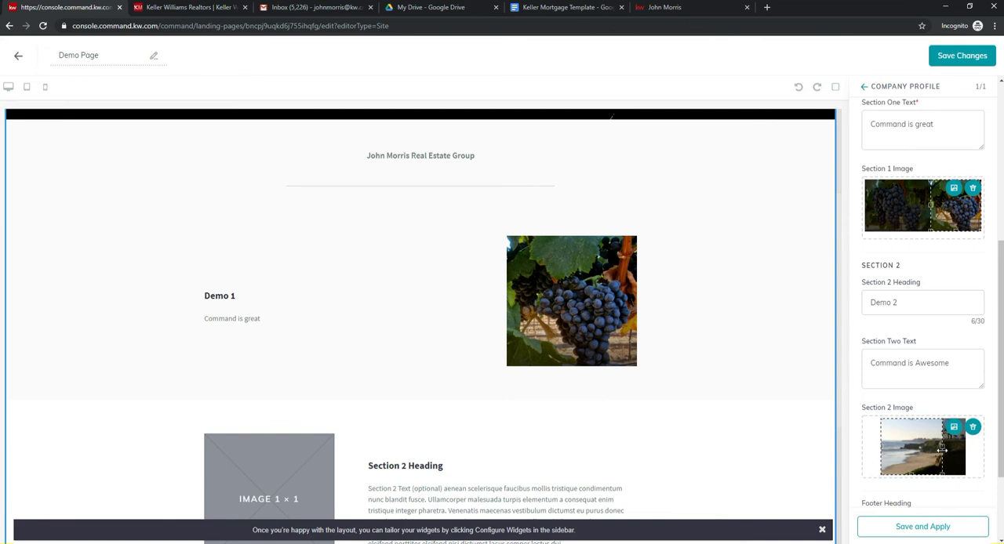
{"action": "left_click", "coordinate": [908, 524]}
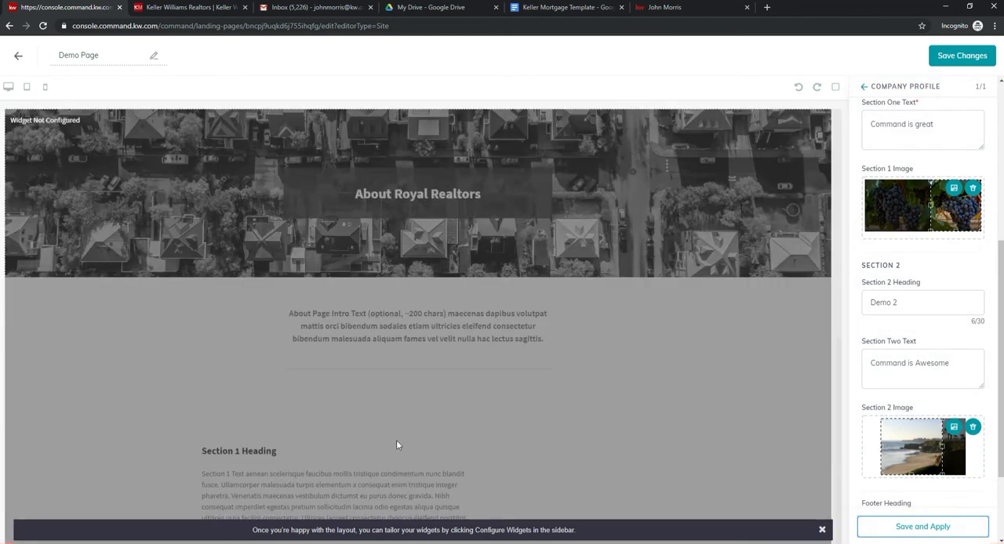
{"action": "scroll", "coordinate": [328, 450], "scroll_direction": "down", "scroll_amount": 1}
{"action": "scroll", "coordinate": [328, 449], "scroll_direction": "down", "scroll_amount": 2}
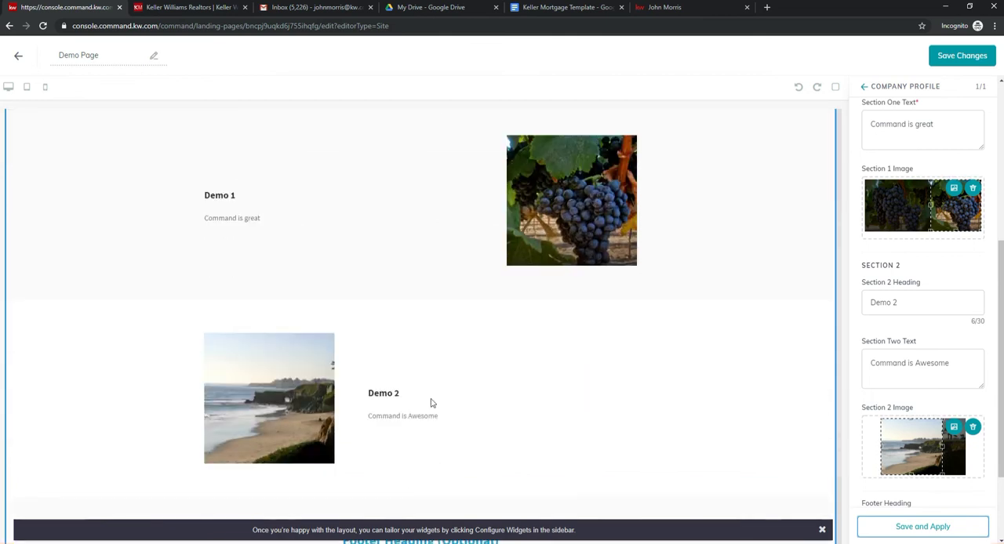
Step: Replace the footer heading with "Serving the Following Areas"
{"action": "scroll", "coordinate": [527, 374], "scroll_direction": "down", "scroll_amount": 1}
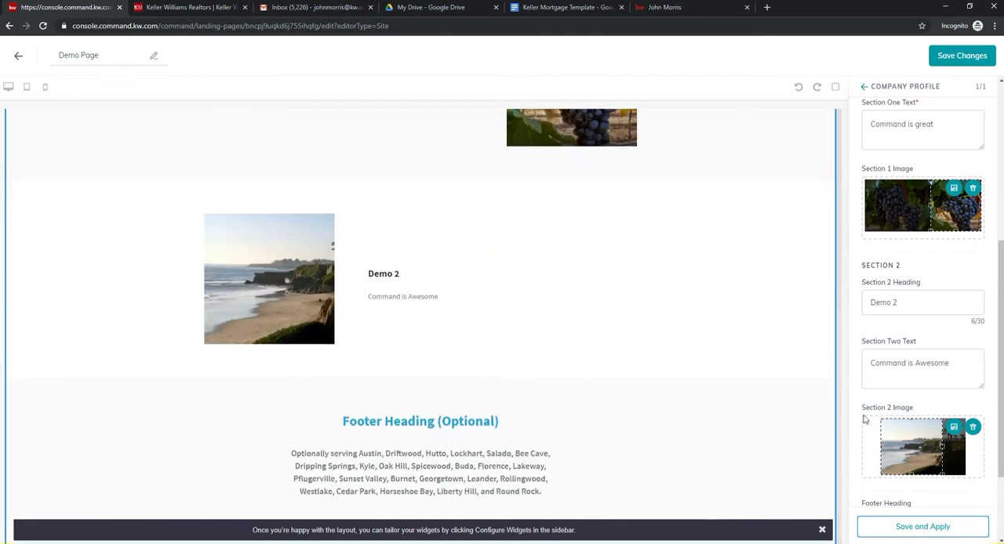
{"action": "scroll", "coordinate": [887, 414], "scroll_direction": "down", "scroll_amount": 1}
{"action": "scroll", "coordinate": [887, 415], "scroll_direction": "down", "scroll_amount": 1}
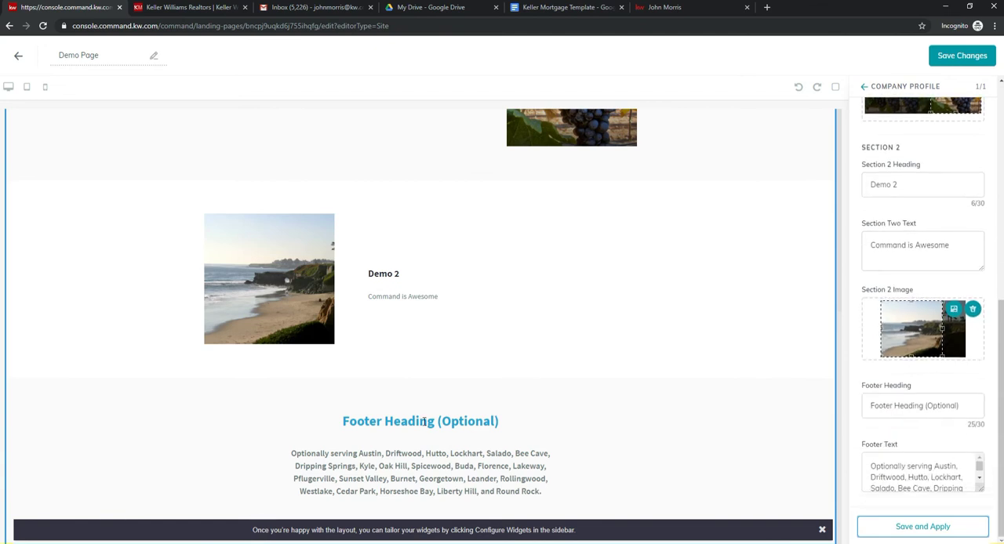
{"action": "left_click_drag", "start_coordinate": [965, 413], "coordinate": [795, 414]}
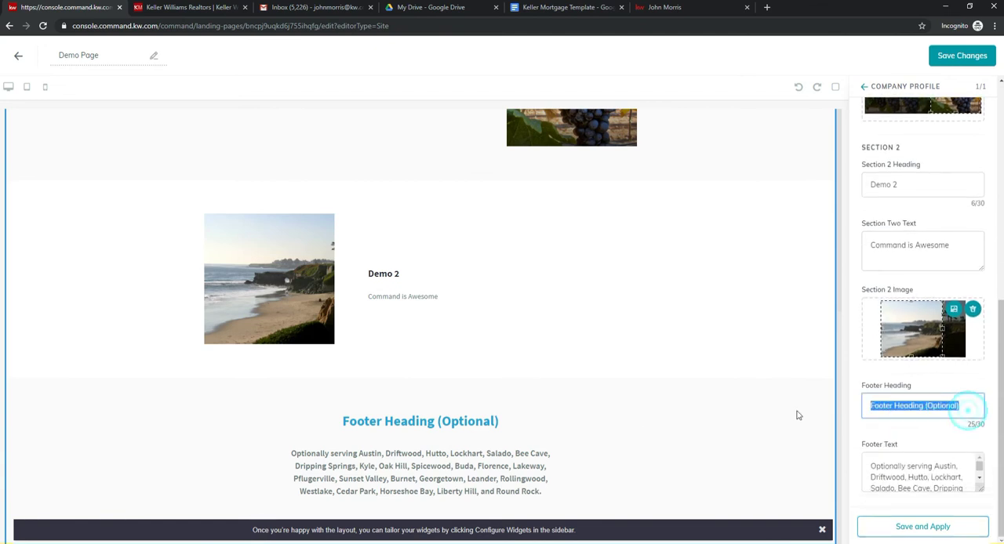
{"action": "key", "text": "BackSpace"}
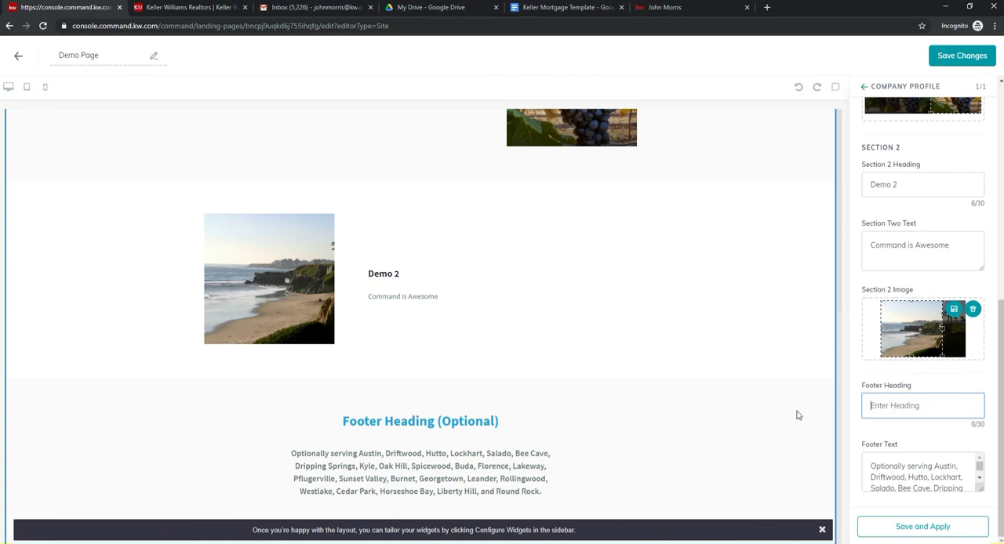
{"action": "type", "text": "Se"}
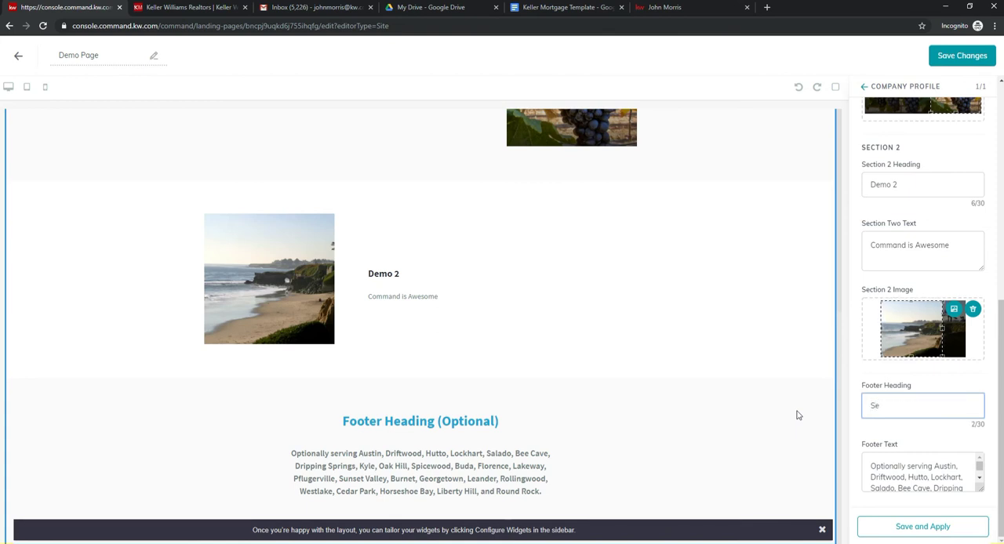
{"action": "type", "text": "rving the Following Areas"}
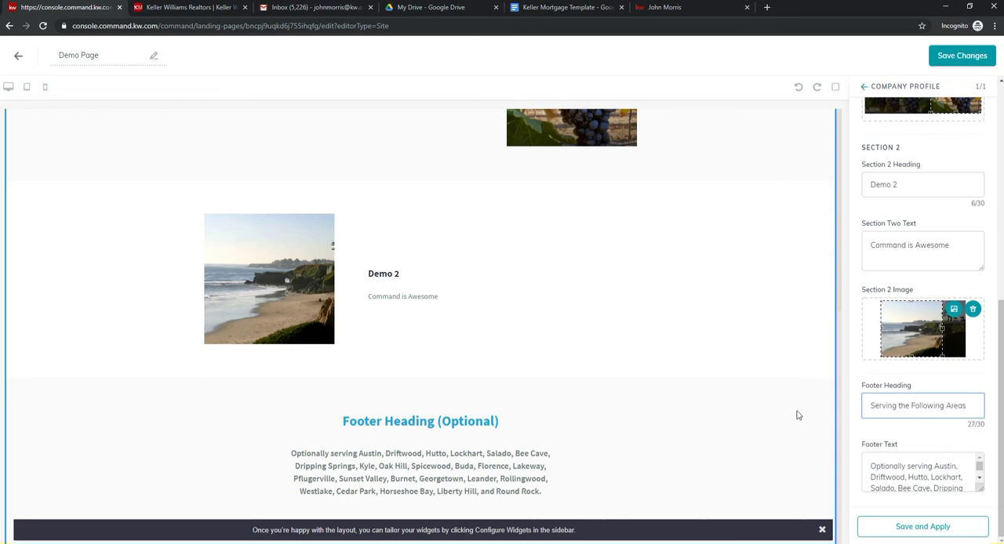
Step: Replace the footer text with "Serving San Joaquin, Stanislaus, and Santa Cruz County." and apply the footer to the page
{"action": "left_click", "coordinate": [873, 465]}
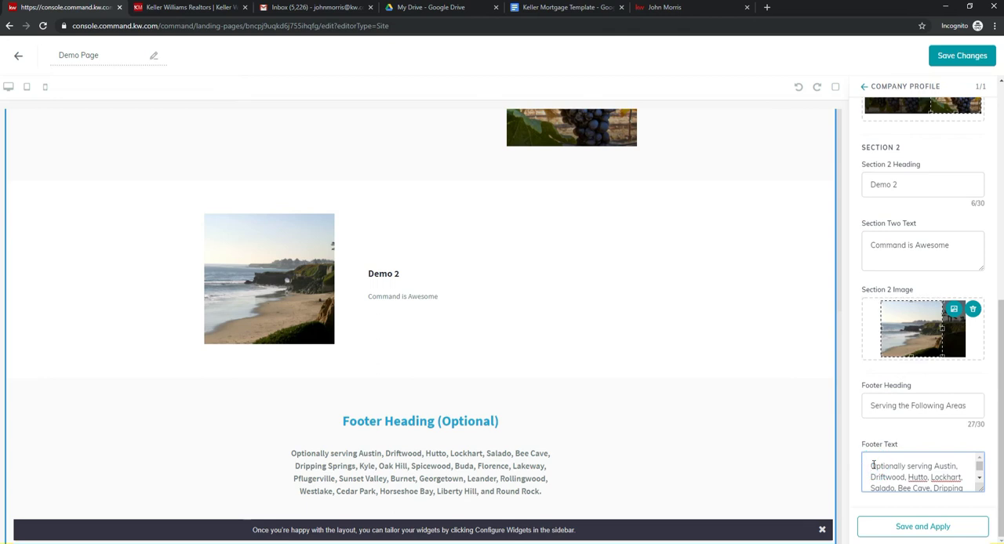
{"action": "key", "text": "ctrl+a"}
{"action": "key", "text": "BackSpace"}
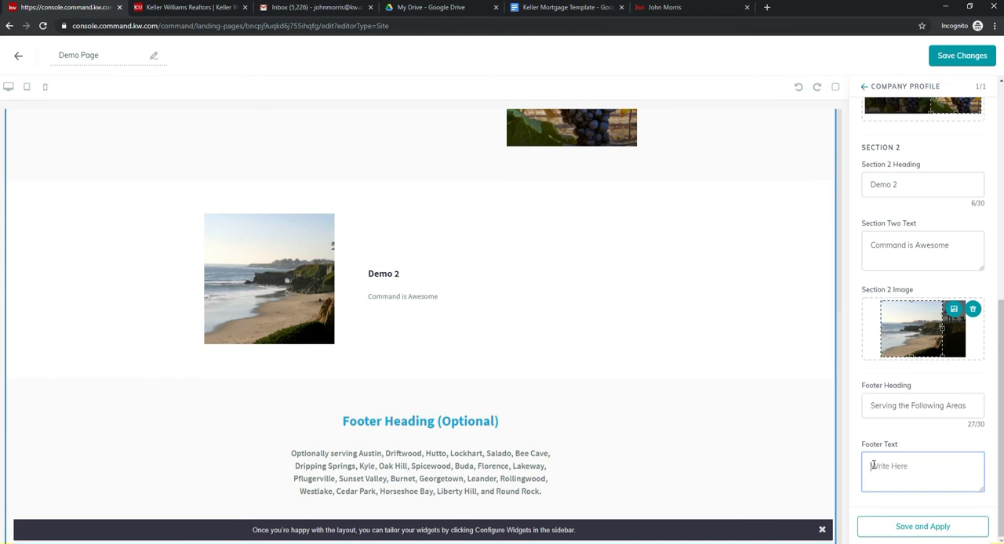
{"action": "type", "text": "Servi"}
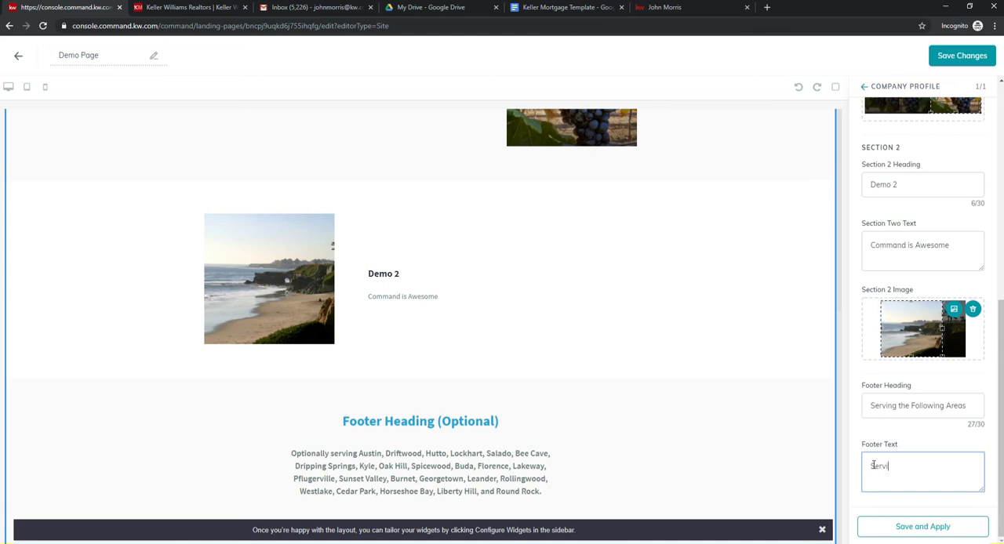
{"action": "type", "text": "ng San Joaquin, Stanislaus, and Santa Cruz Co"}
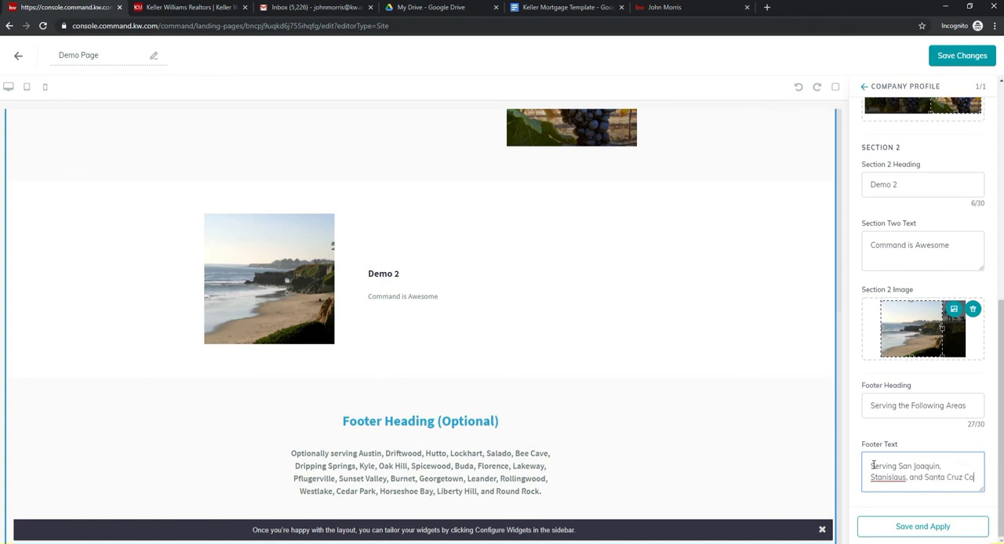
{"action": "type", "text": "unty."}
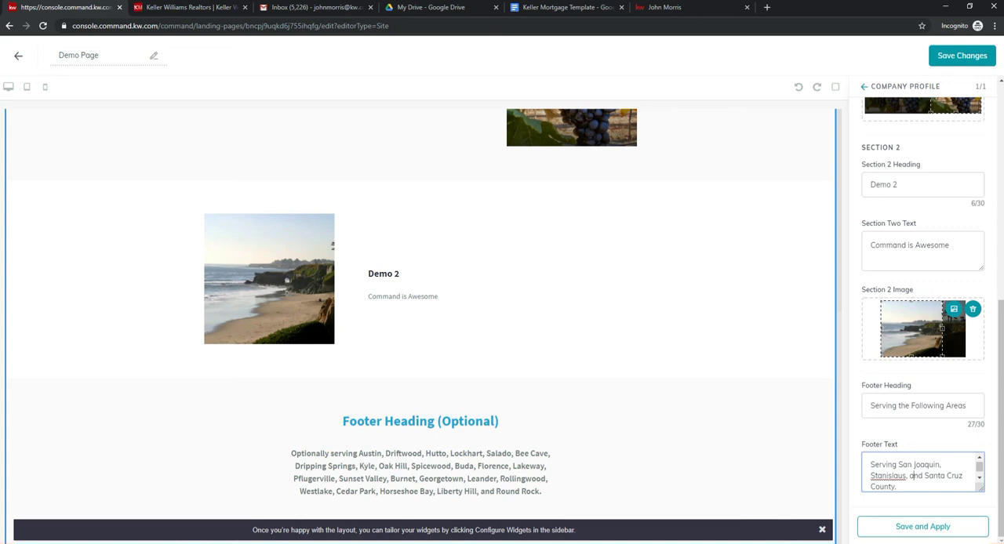
{"action": "left_click", "coordinate": [934, 533]}
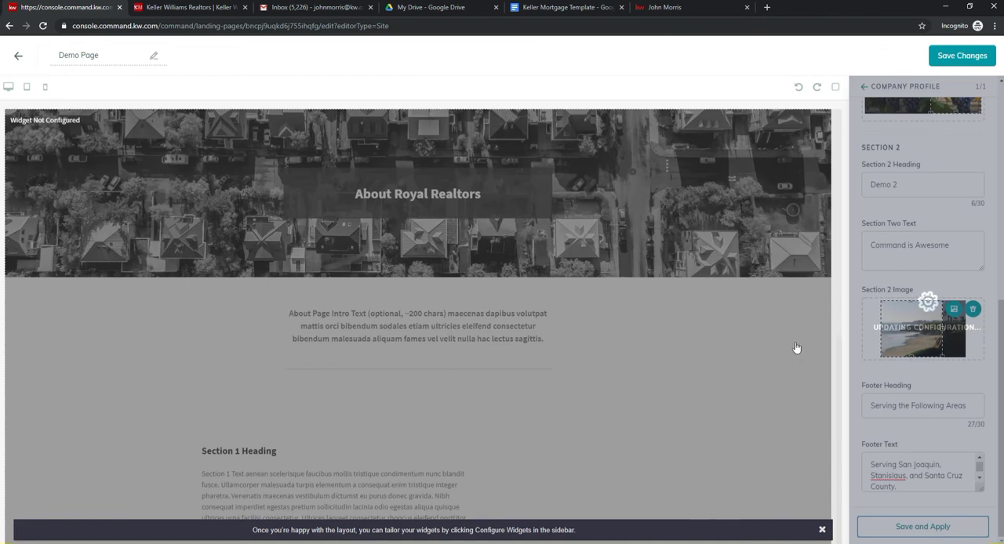
{"action": "scroll", "coordinate": [796, 347], "scroll_direction": "down", "scroll_amount": 3}
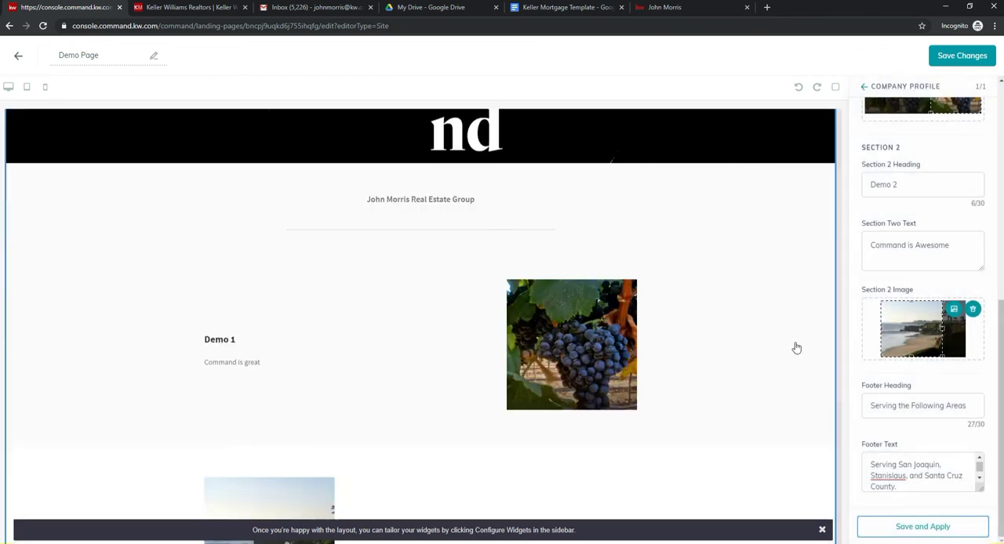
{"action": "scroll", "coordinate": [797, 348], "scroll_direction": "down", "scroll_amount": 2}
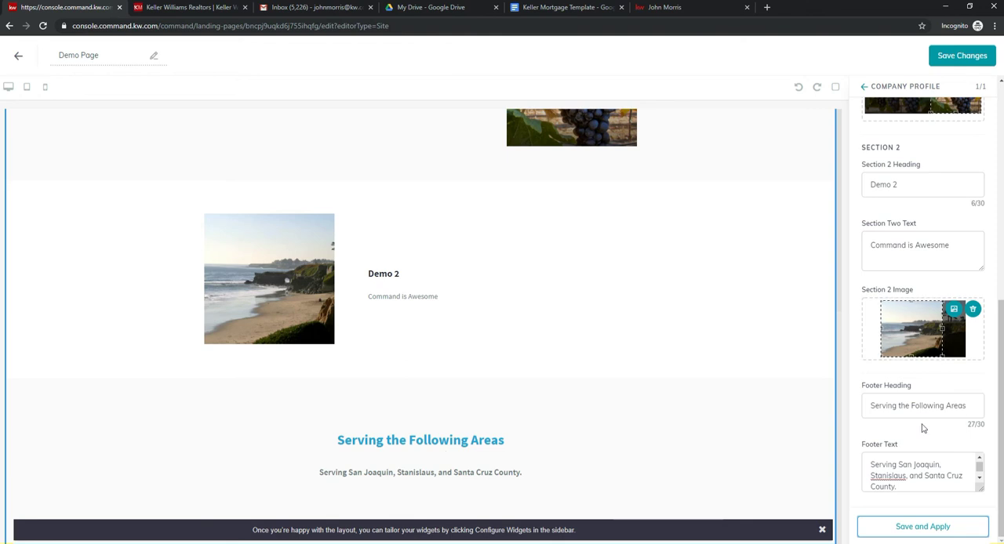
Step: Clear both the footer heading and the footer text, and apply the empty footer to the page
{"action": "left_click", "coordinate": [974, 407]}
{"action": "key", "text": "ctrl+a"}
{"action": "key", "text": "BackSpace"}
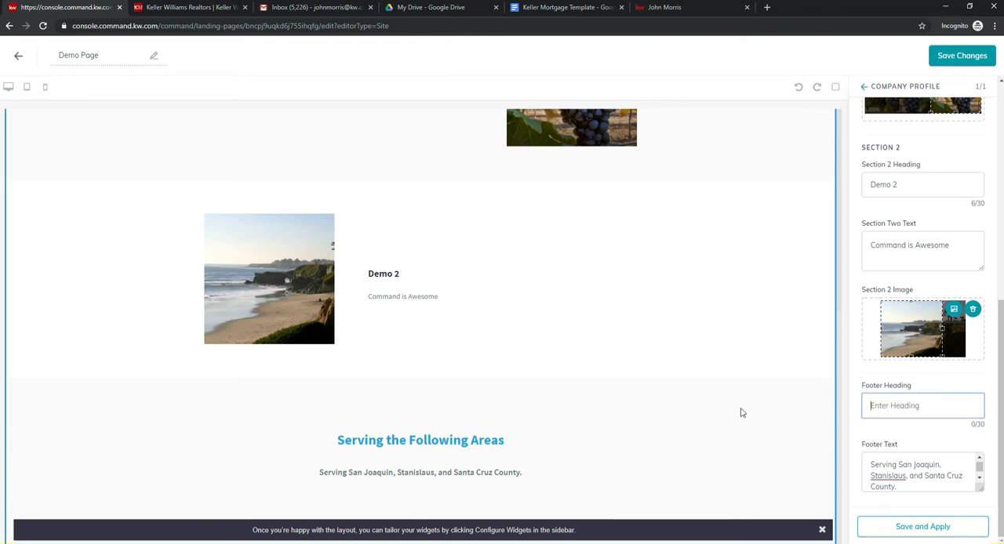
{"action": "left_click", "coordinate": [898, 483]}
{"action": "key", "text": "ctrl+a"}
{"action": "key", "text": "BackSpace"}
{"action": "left_click", "coordinate": [898, 529]}
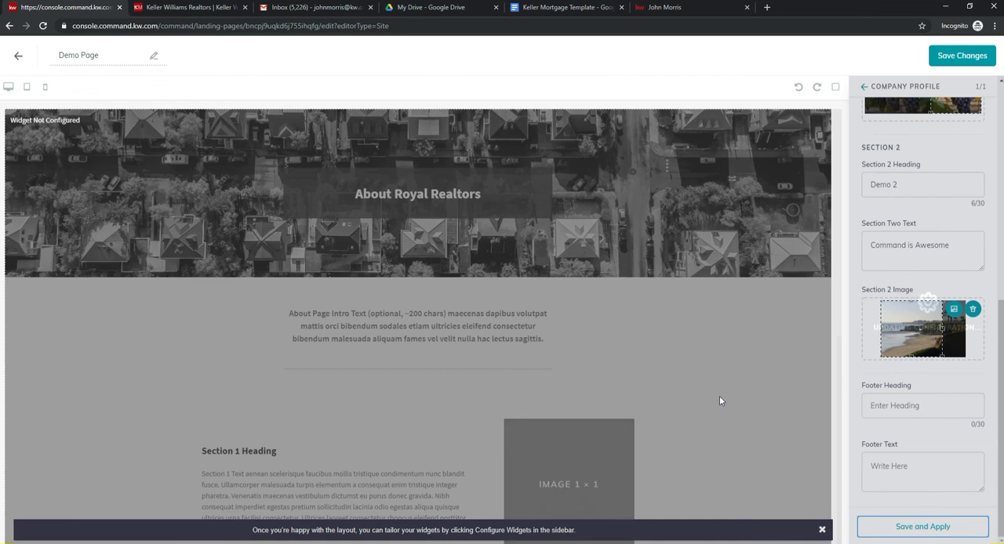
{"action": "scroll", "coordinate": [719, 400], "scroll_direction": "down", "scroll_amount": 2}
{"action": "scroll", "coordinate": [720, 400], "scroll_direction": "down", "scroll_amount": 1}
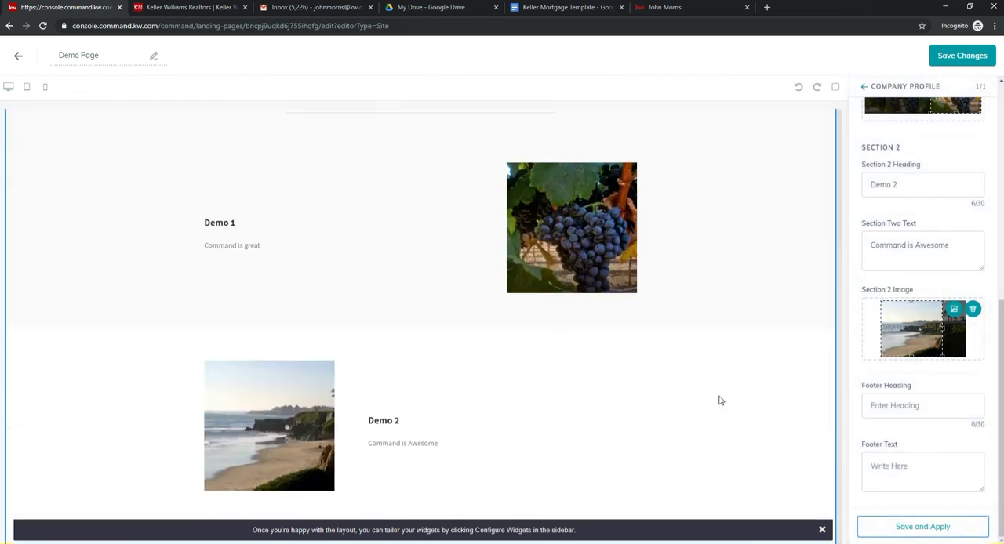
Step: Dismiss the layout hint, then save the Demo Page and publish it to the agent site
{"action": "left_click", "coordinate": [822, 531]}
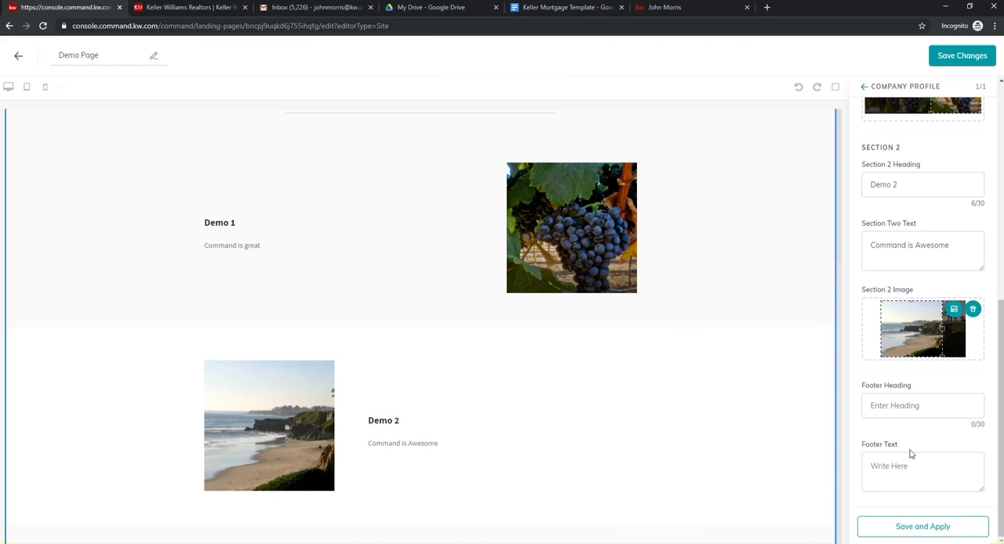
{"action": "scroll", "coordinate": [758, 405], "scroll_direction": "up", "scroll_amount": 3}
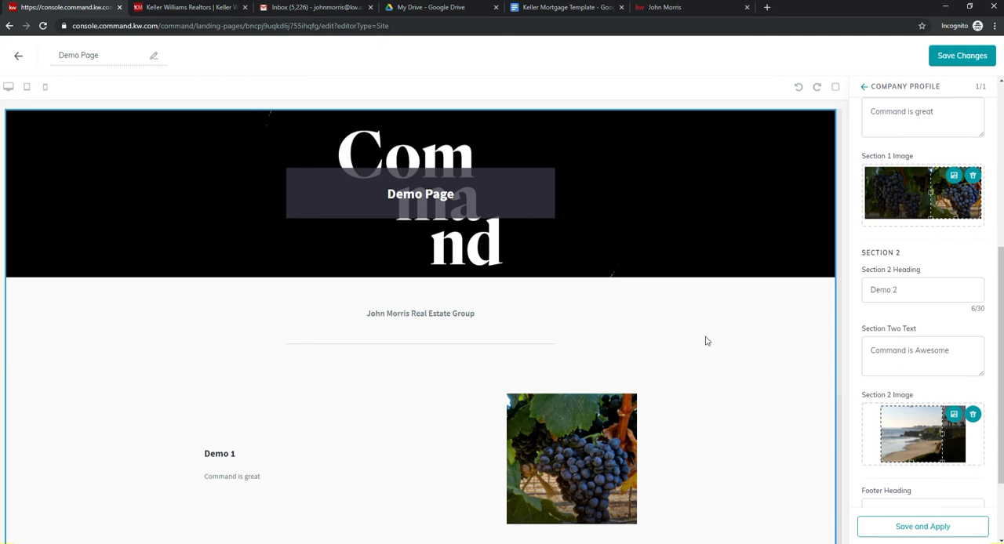
{"action": "left_click", "coordinate": [975, 63]}
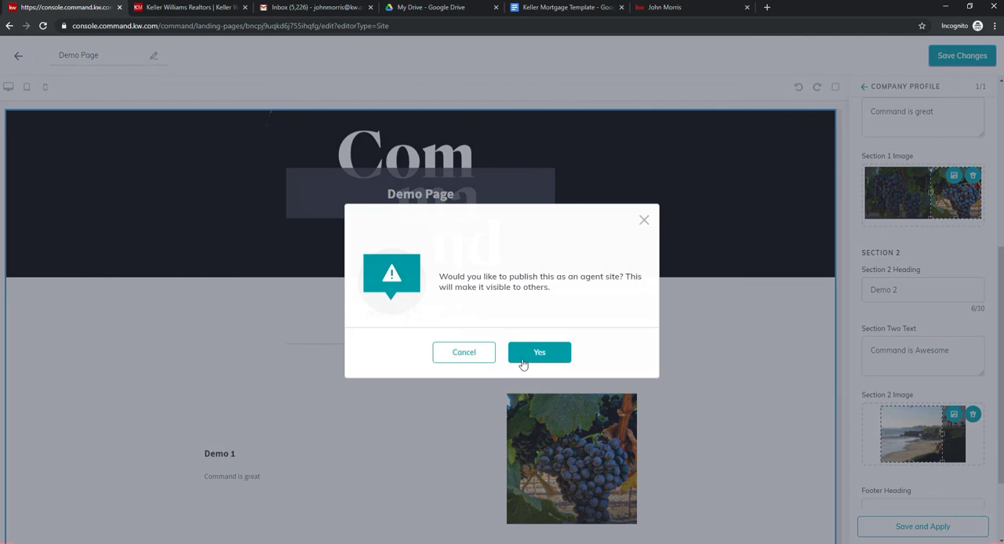
{"action": "left_click", "coordinate": [523, 357]}
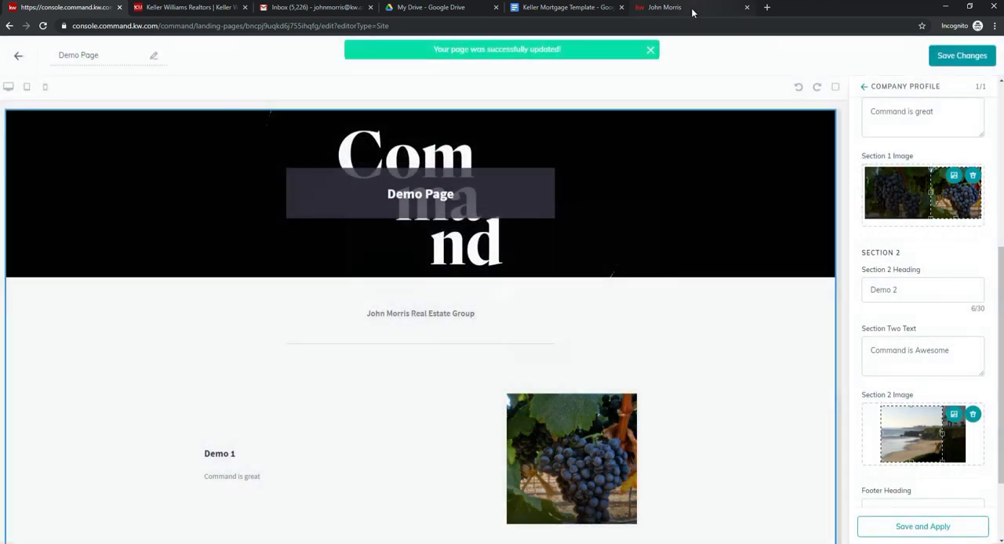
Step: Reload the live agent site, open the Demo Page from its navigation menu and review both demo sections
{"action": "left_click", "coordinate": [691, 8]}
{"action": "left_click", "coordinate": [640, 23]}
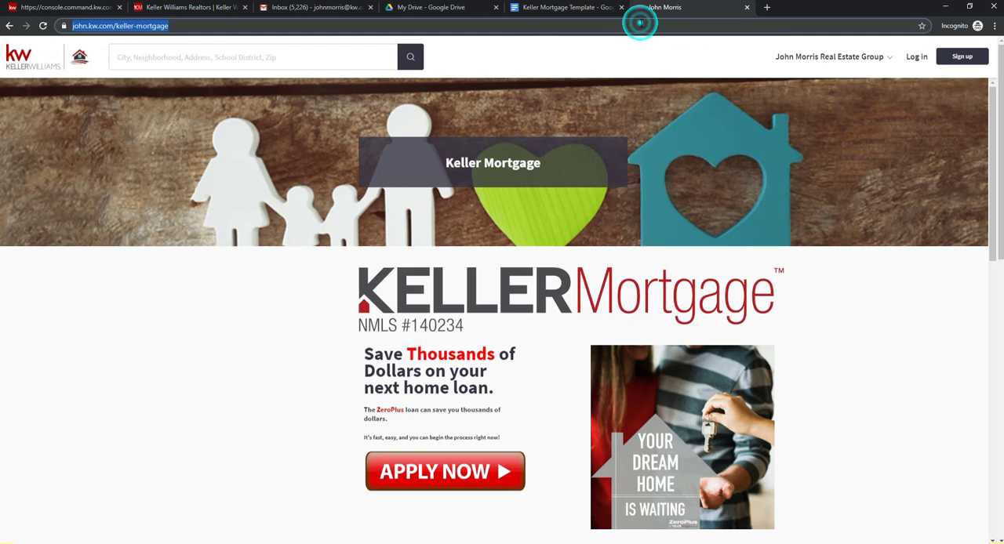
{"action": "key", "text": "Return"}
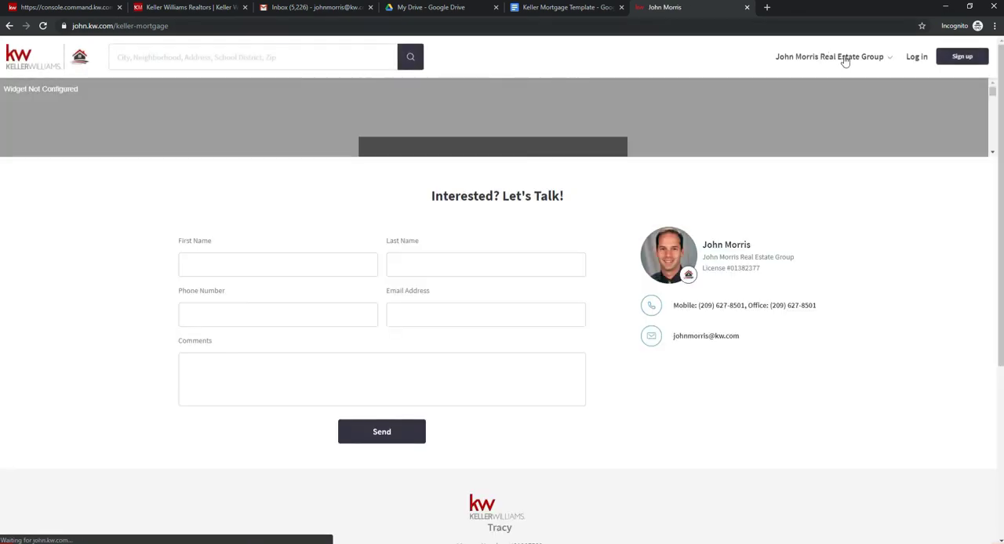
{"action": "left_click", "coordinate": [845, 58]}
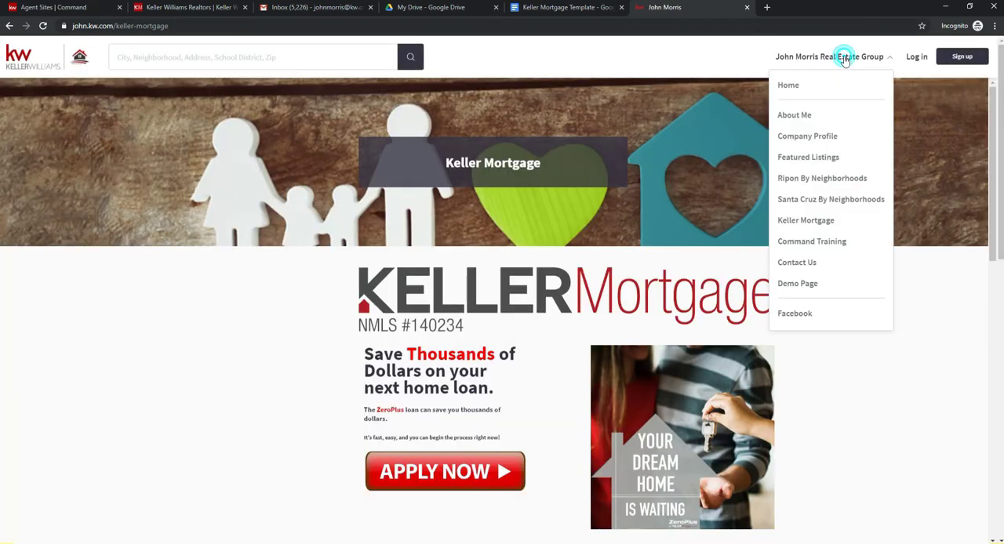
{"action": "left_click", "coordinate": [804, 289]}
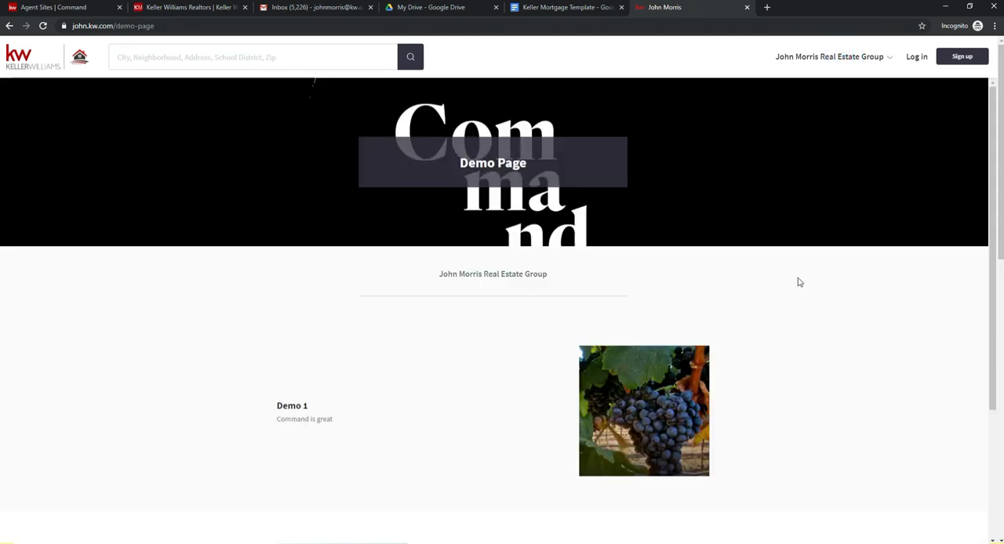
{"action": "scroll", "coordinate": [799, 282], "scroll_direction": "down", "scroll_amount": 3}
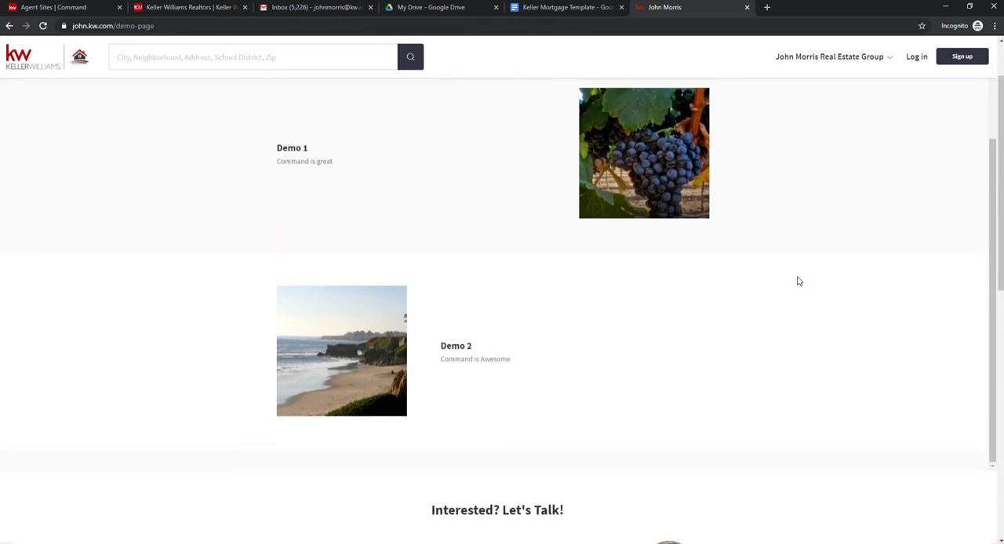
{"action": "scroll", "coordinate": [777, 270], "scroll_direction": "up", "scroll_amount": 2}
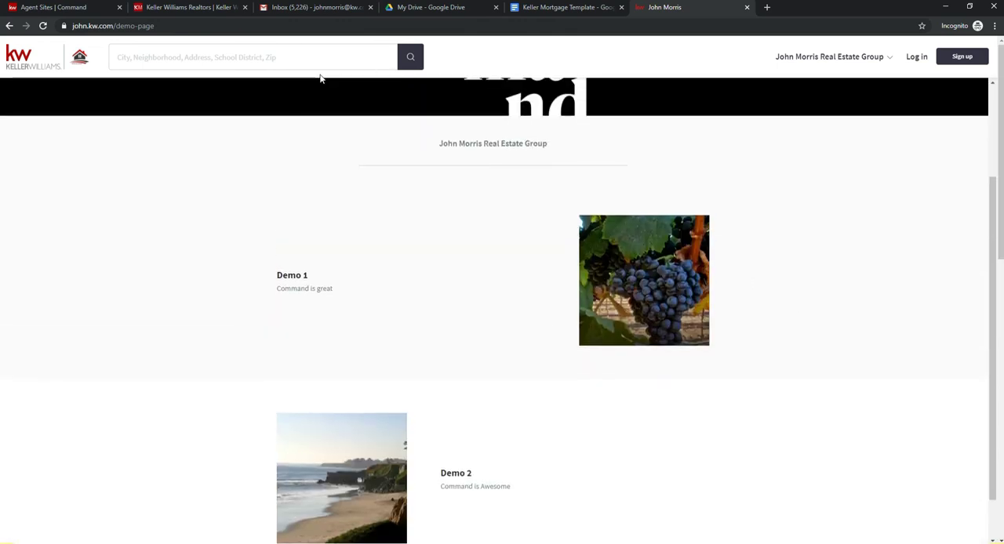
Step: Return to Command, leave the page editor for the agent site page list, and show the available actions for the Demo Page
{"action": "left_click", "coordinate": [100, 7]}
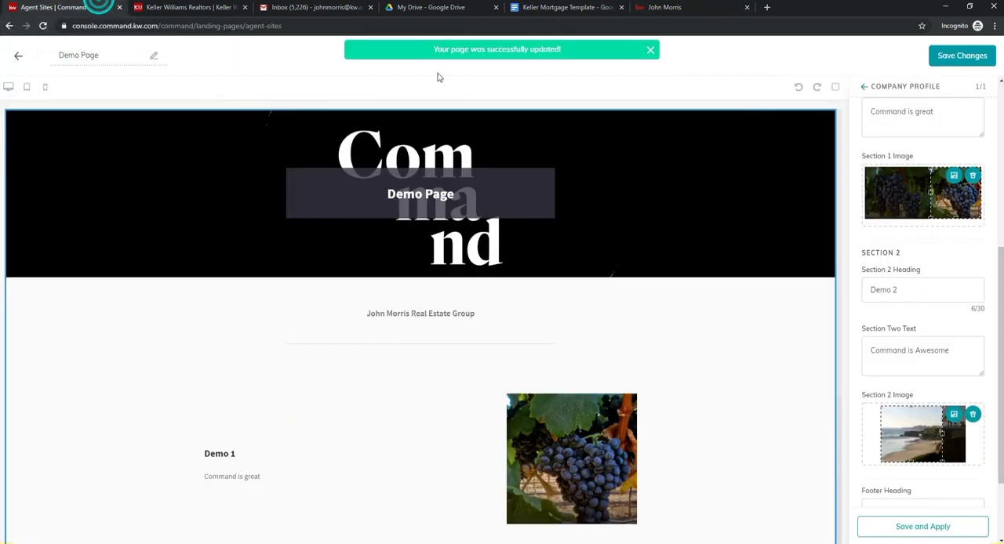
{"action": "left_click", "coordinate": [18, 56]}
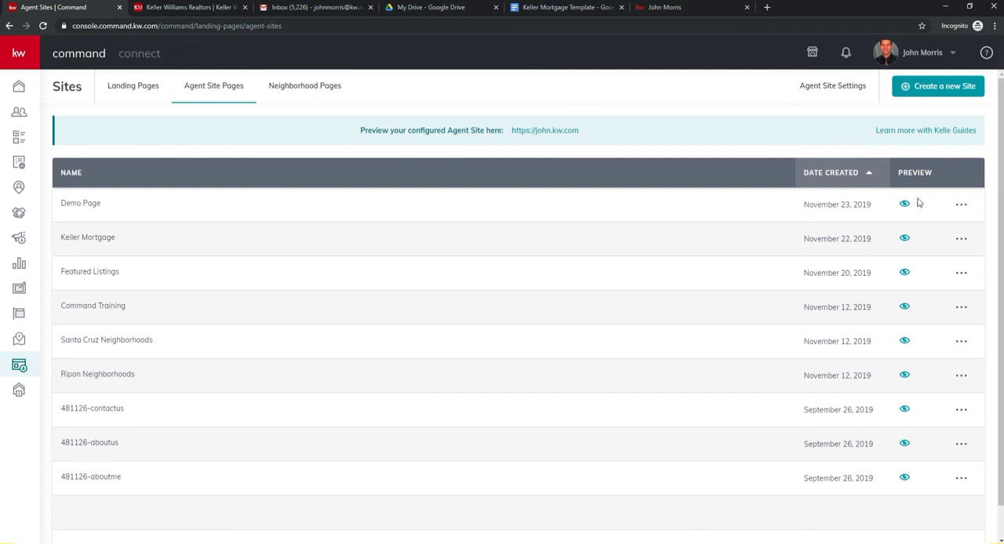
{"action": "left_click", "coordinate": [962, 207]}
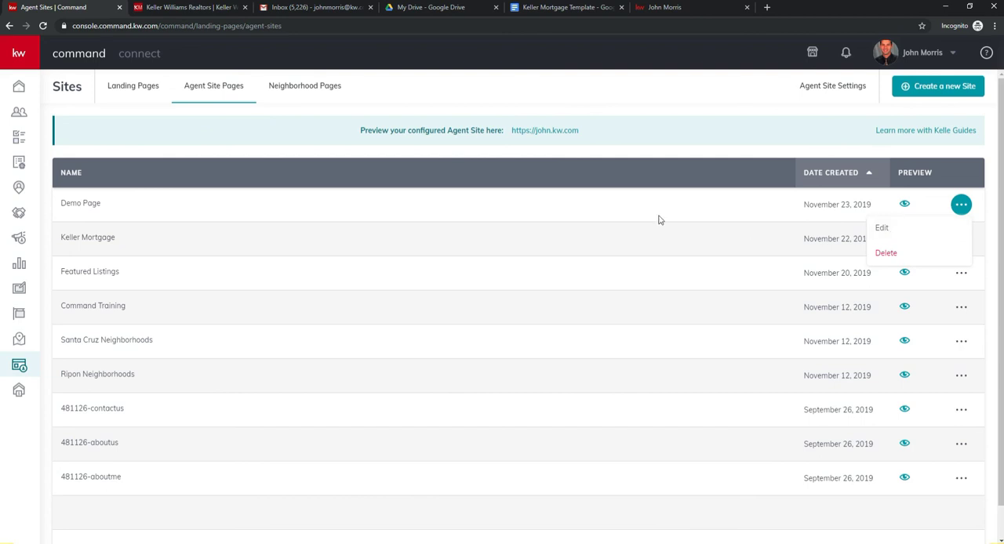
Step: Compare the page order in the agent site's navigation settings with the live menu, and move Demo Page to first place above About Me
{"action": "left_click", "coordinate": [813, 94]}
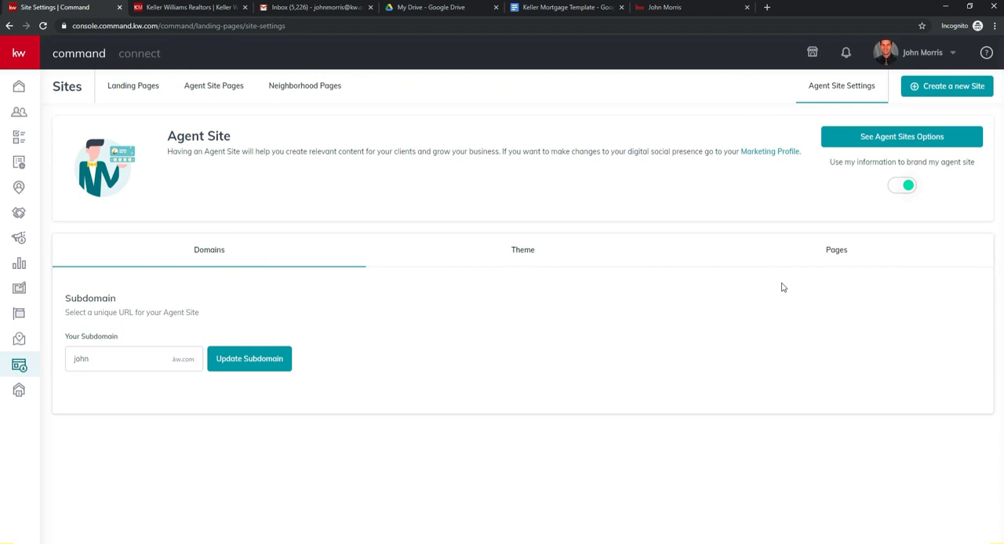
{"action": "left_click", "coordinate": [840, 251]}
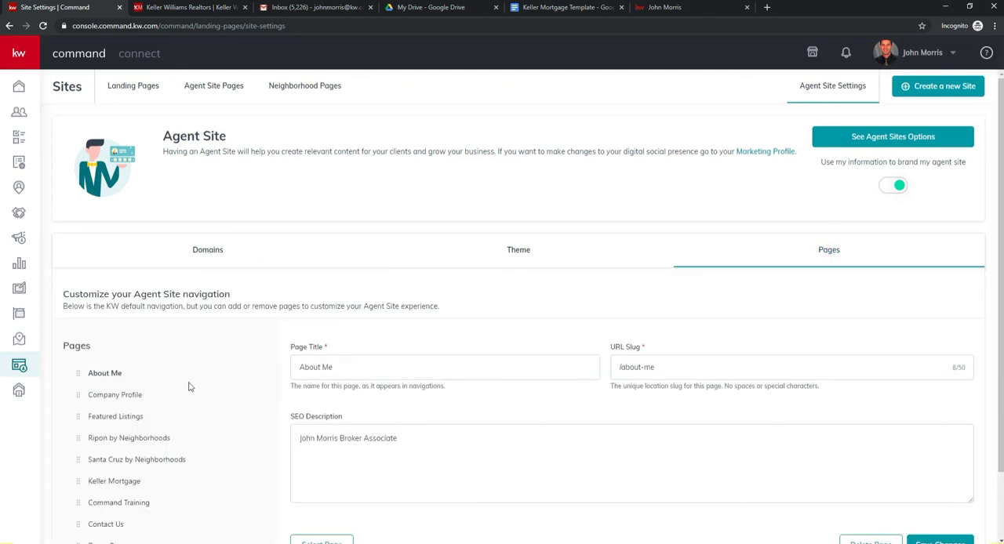
{"action": "scroll", "coordinate": [173, 396], "scroll_direction": "down", "scroll_amount": 2}
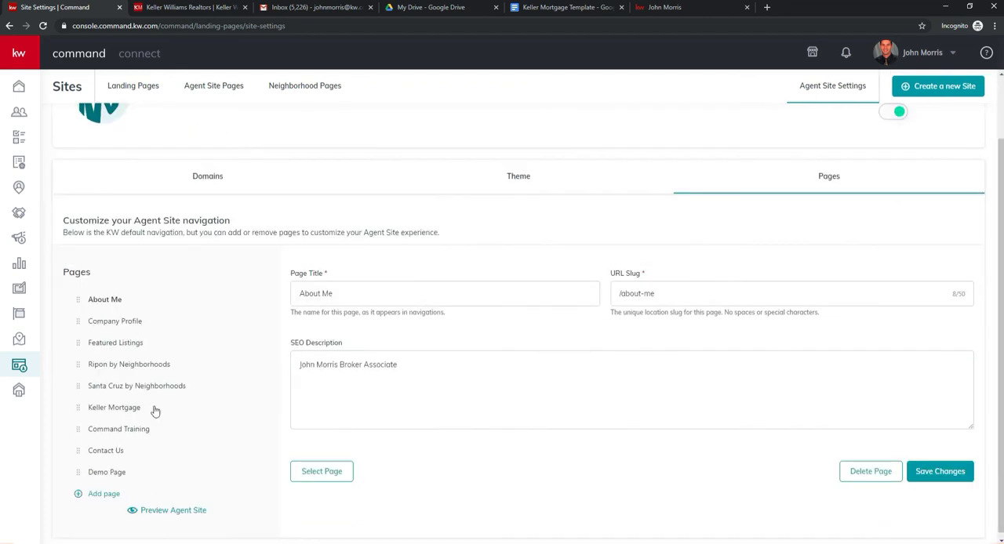
{"action": "left_click", "coordinate": [663, 7]}
{"action": "left_click", "coordinate": [836, 58]}
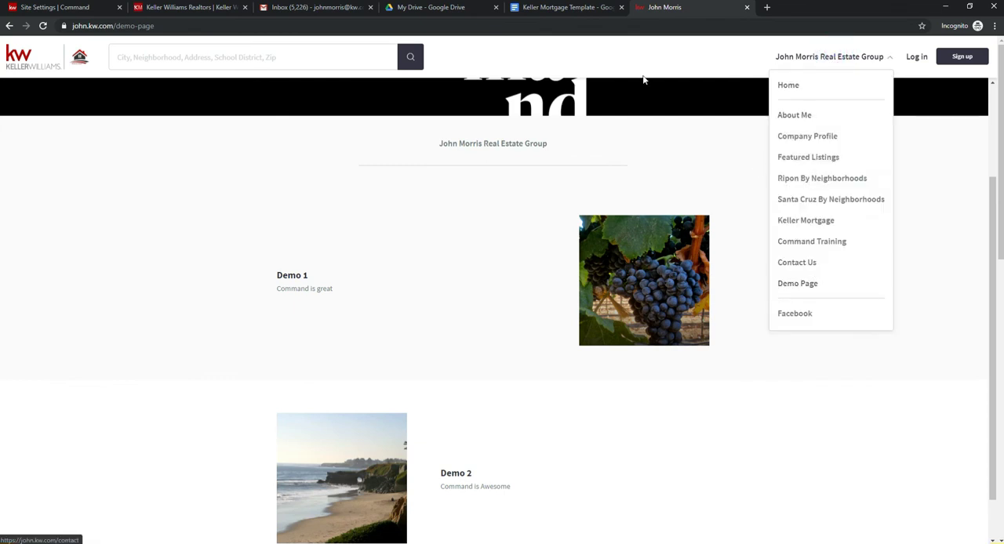
{"action": "left_click", "coordinate": [31, 9]}
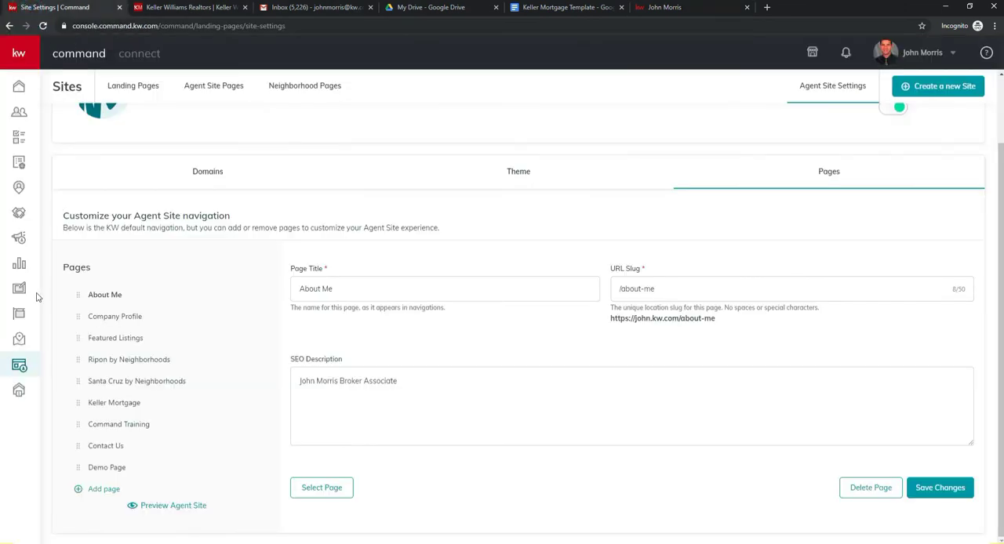
{"action": "left_click_drag", "start_coordinate": [77, 469], "coordinate": [96, 294]}
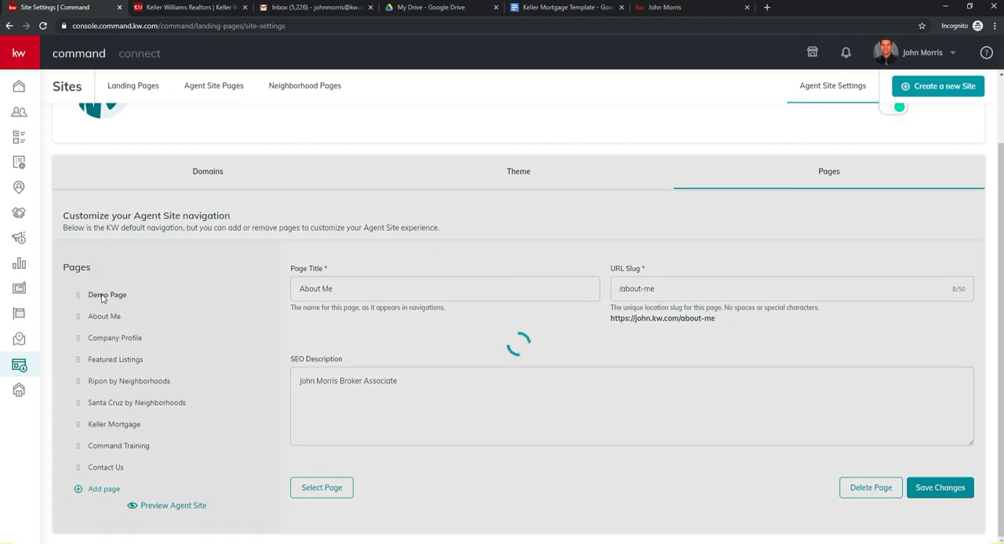
Step: Reload the live Demo Page, check the new page order in the site menu, and return to the agent site settings in Command
{"action": "left_click", "coordinate": [678, 7]}
{"action": "left_click", "coordinate": [656, 30]}
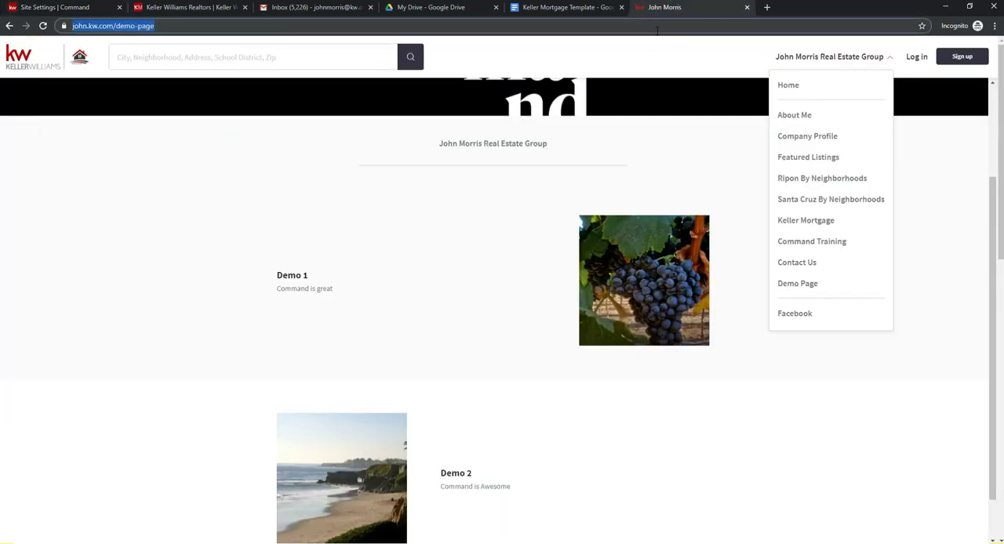
{"action": "key", "text": "Return"}
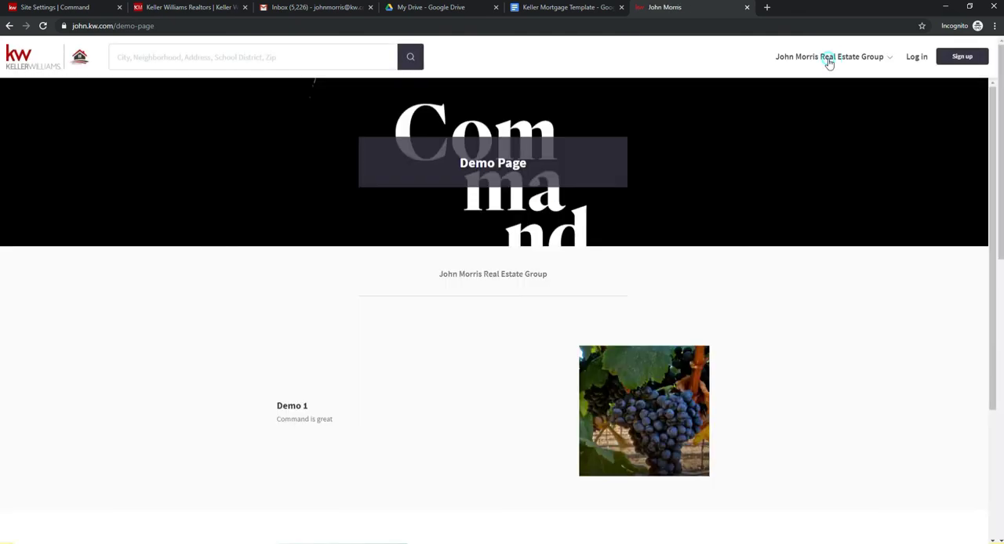
{"action": "left_click", "coordinate": [829, 63]}
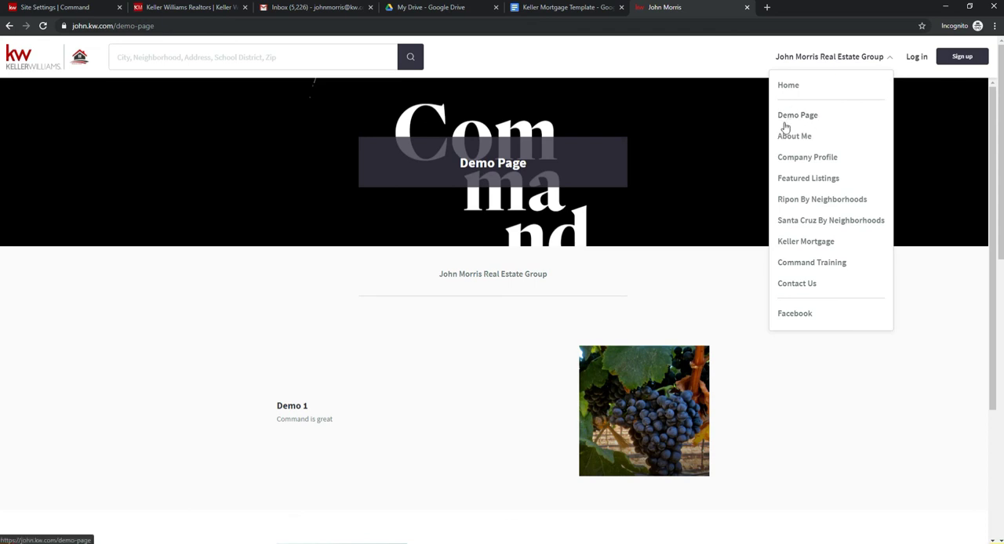
{"action": "left_click", "coordinate": [72, 8]}
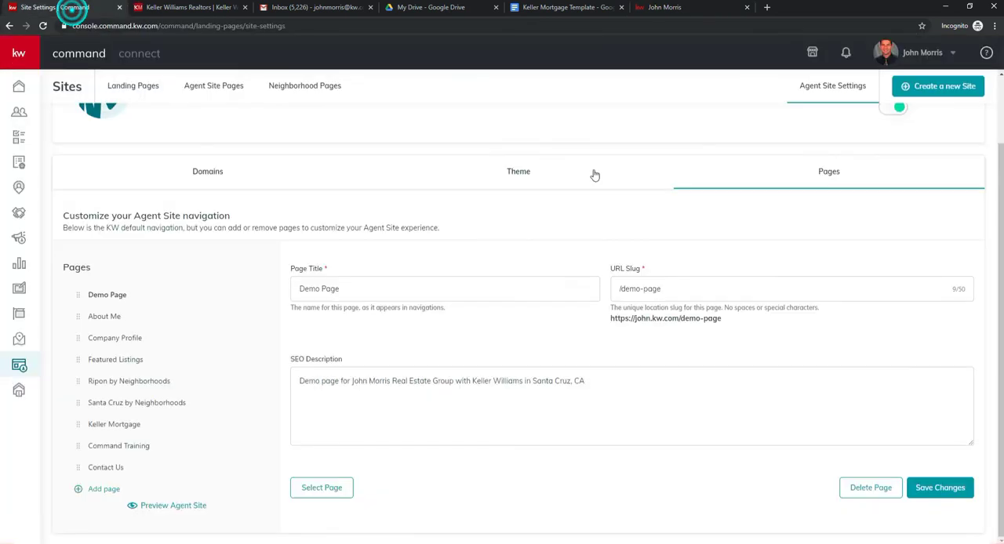